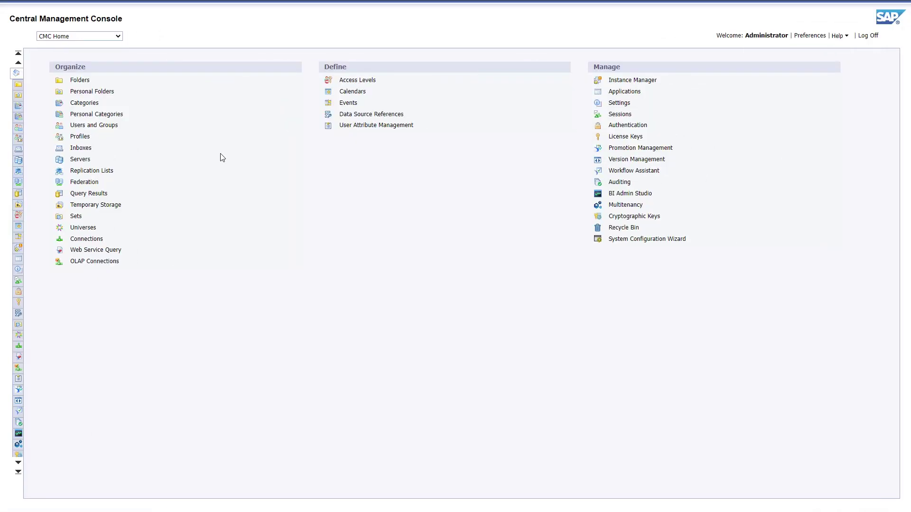
Start a new configuration under Applications > Authorization Server Configuration.
left_click(117, 37)
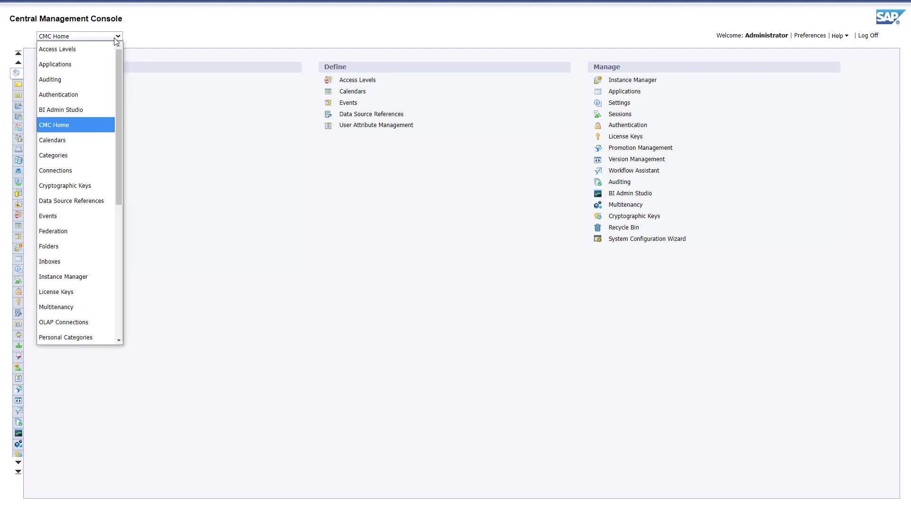
left_click(79, 64)
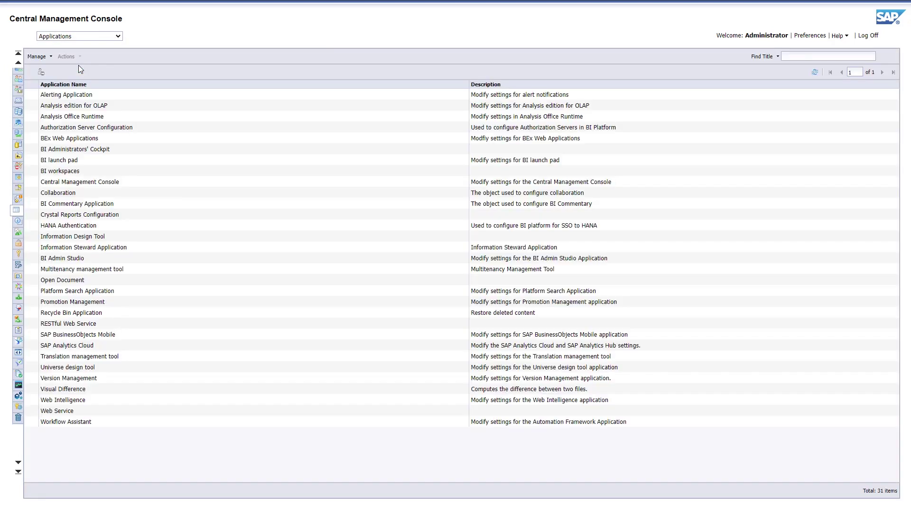
double_click(149, 131)
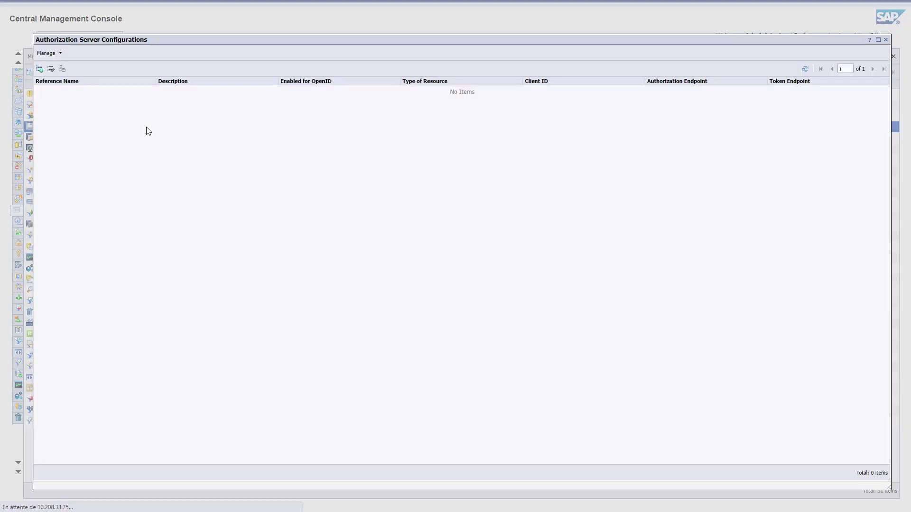
left_click(40, 70)
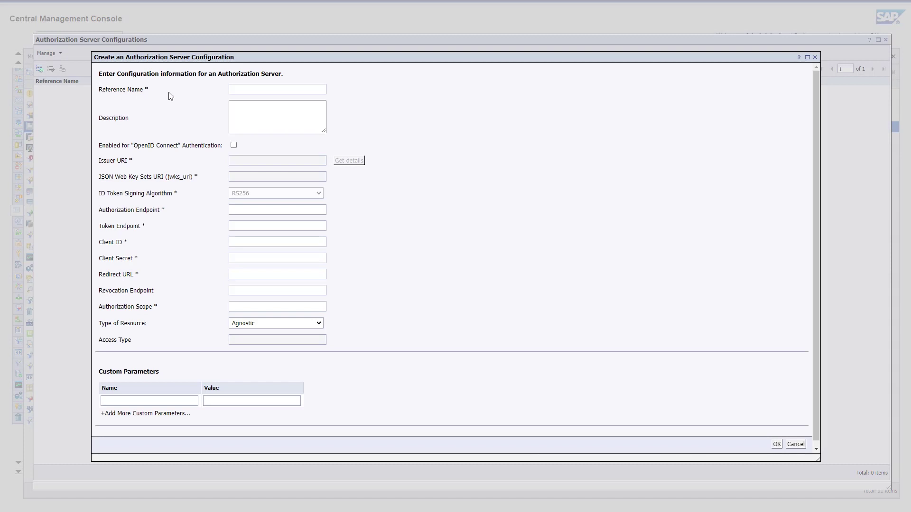
left_click(253, 90)
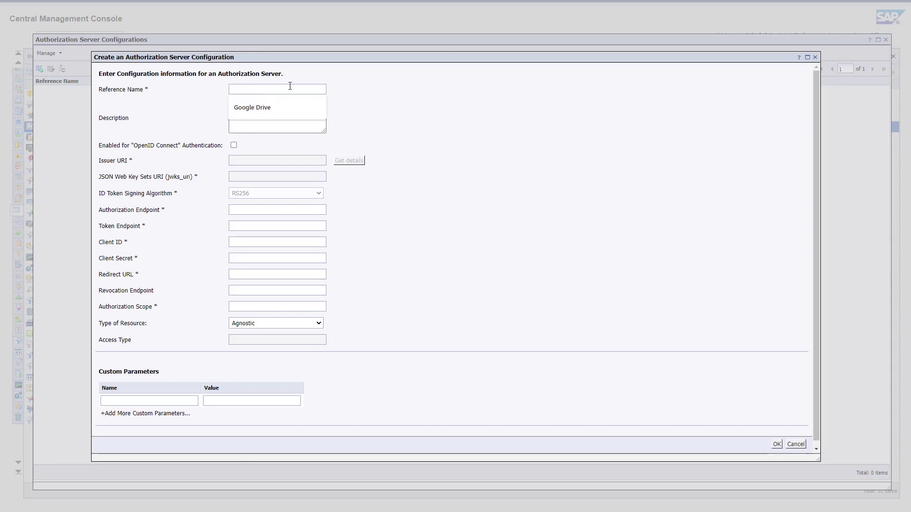
left_click(255, 107)
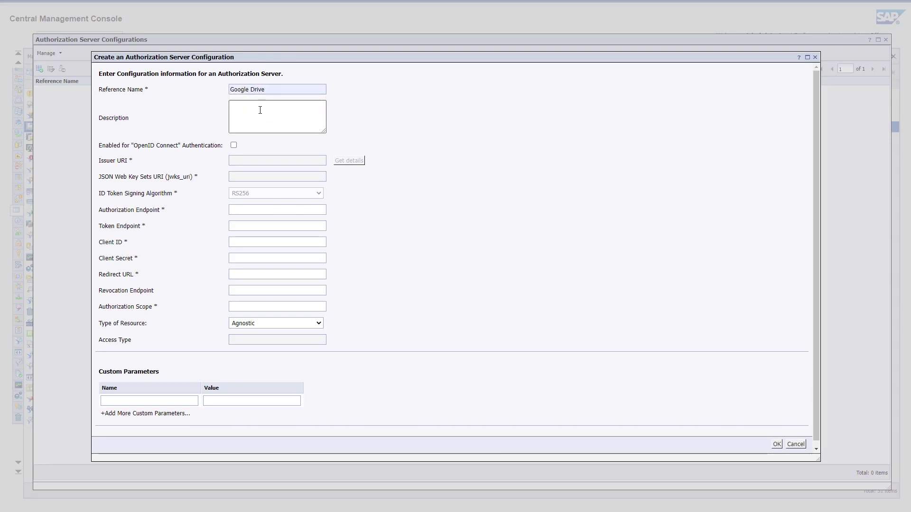
left_click(234, 146)
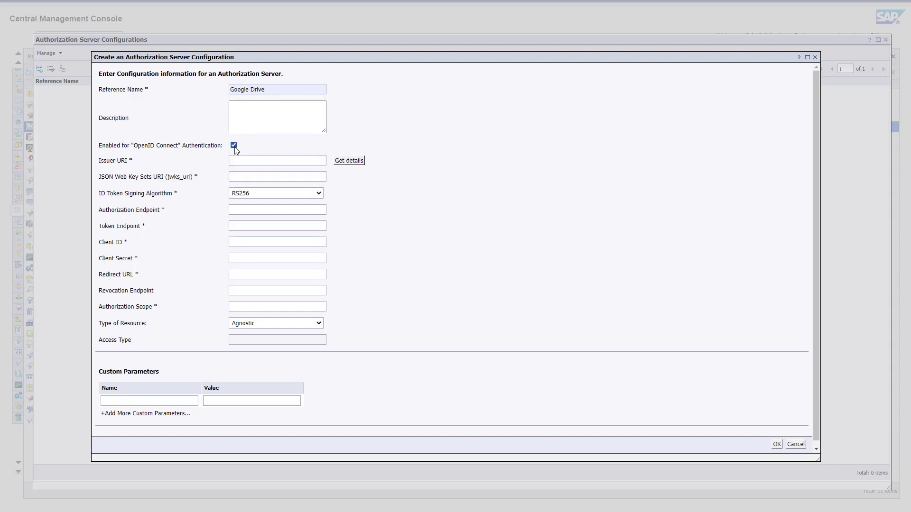
left_click(248, 161)
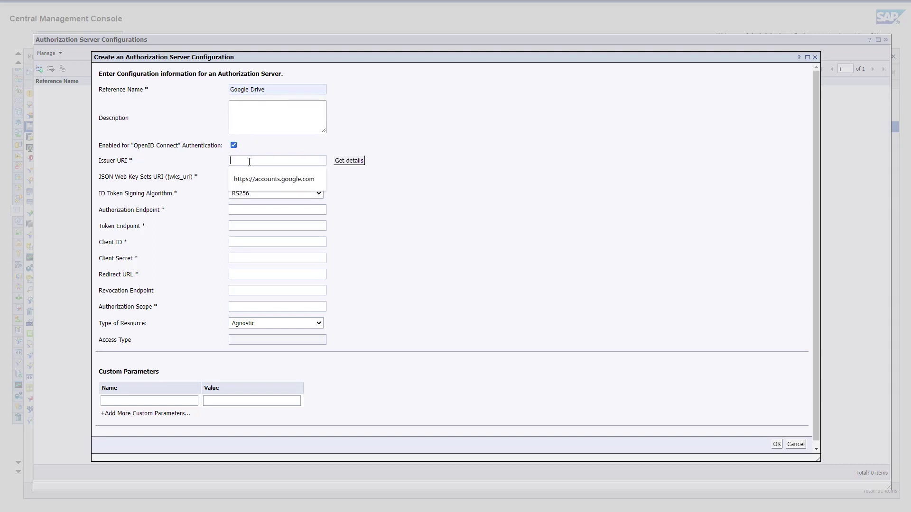
key("Down")
key("Return")
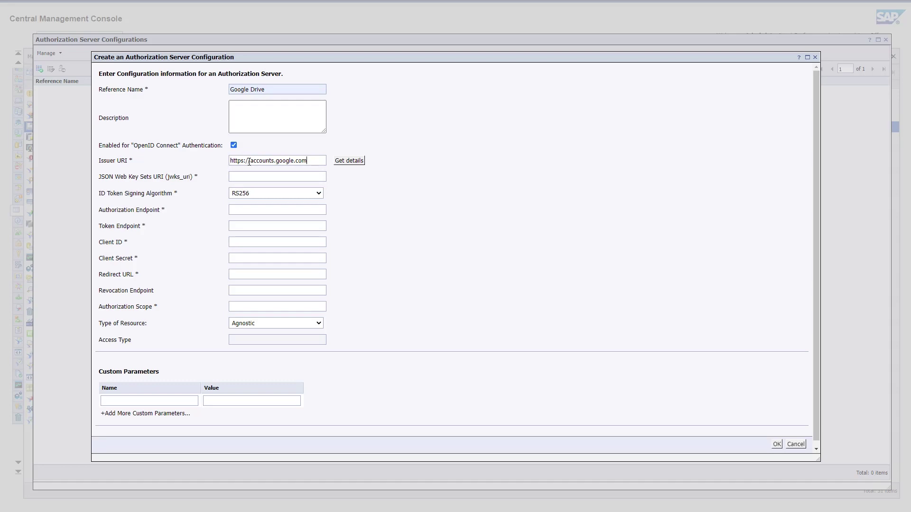
left_click(355, 162)
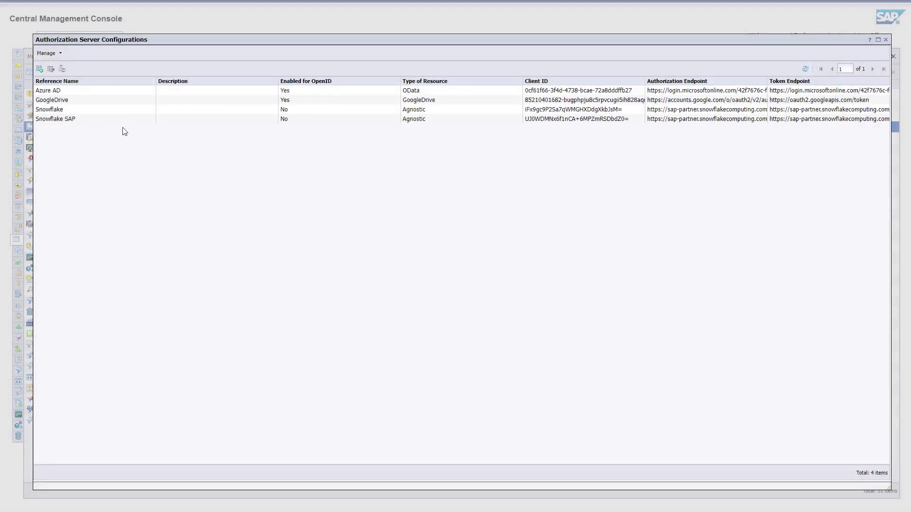
Open the GoogleDrive configuration, then review the Authorization Tokens in BI Launch Pad user settings.
double_click(65, 103)
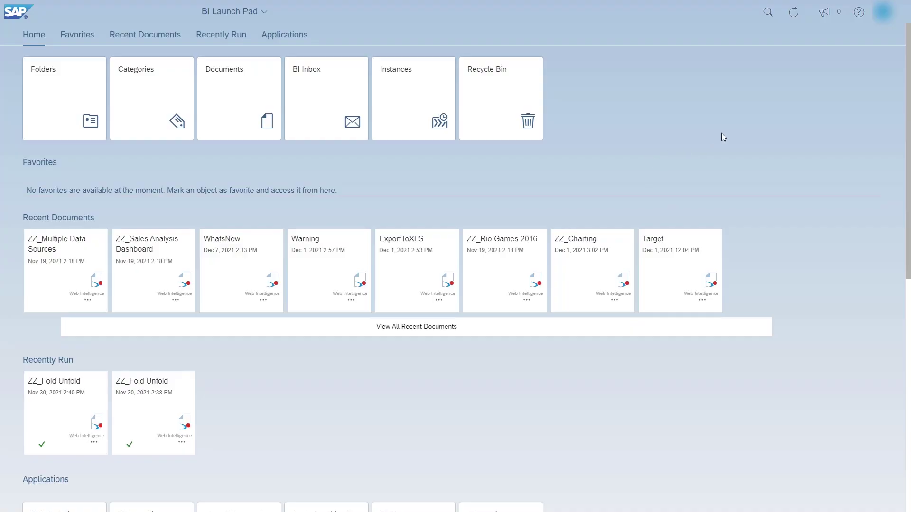
left_click(880, 20)
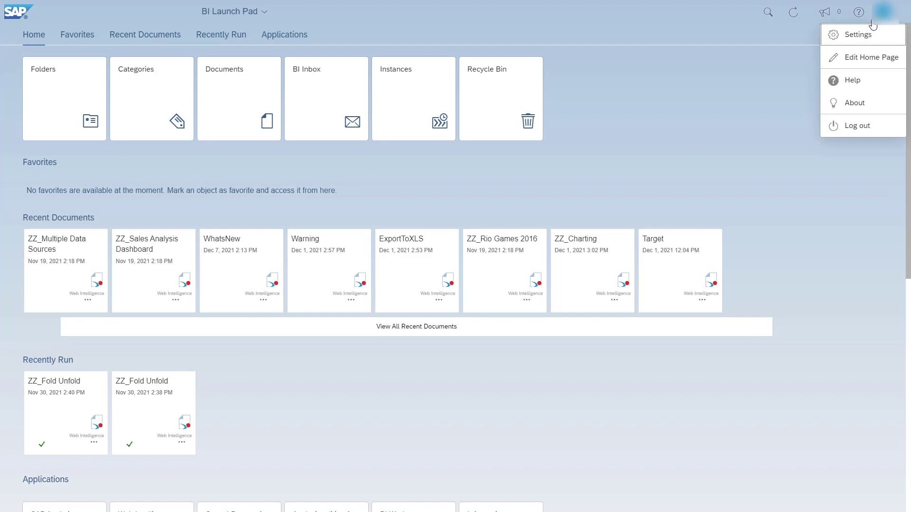
left_click(867, 38)
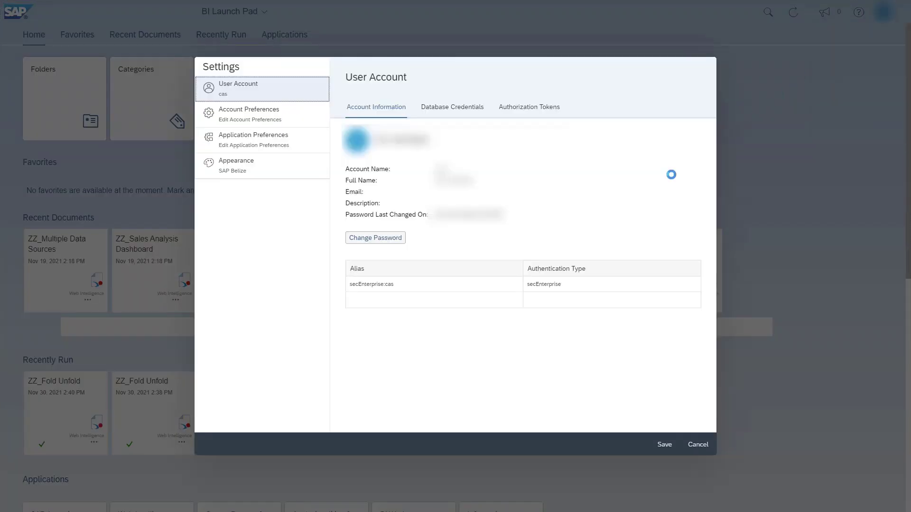
left_click(555, 116)
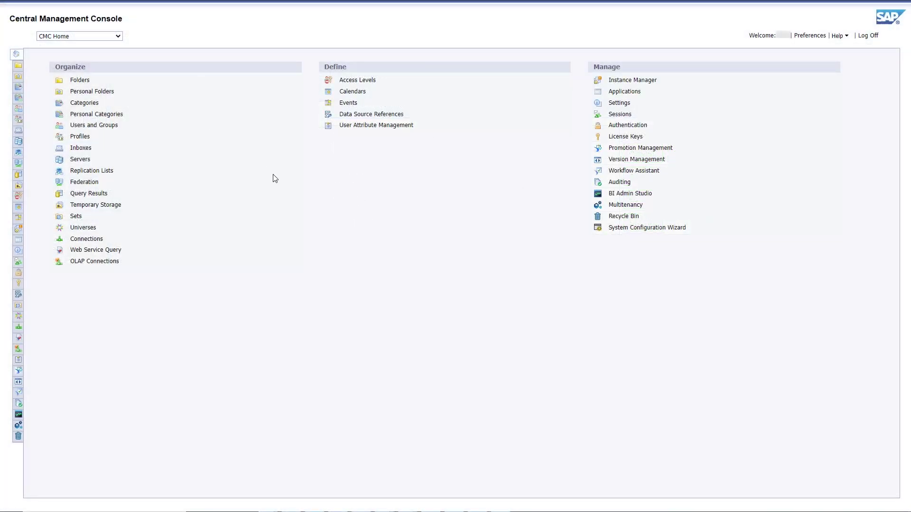
In Authentication > Enterprise, enable OpenID Connect and choose GoogleDrive as the authorization server.
left_click(117, 36)
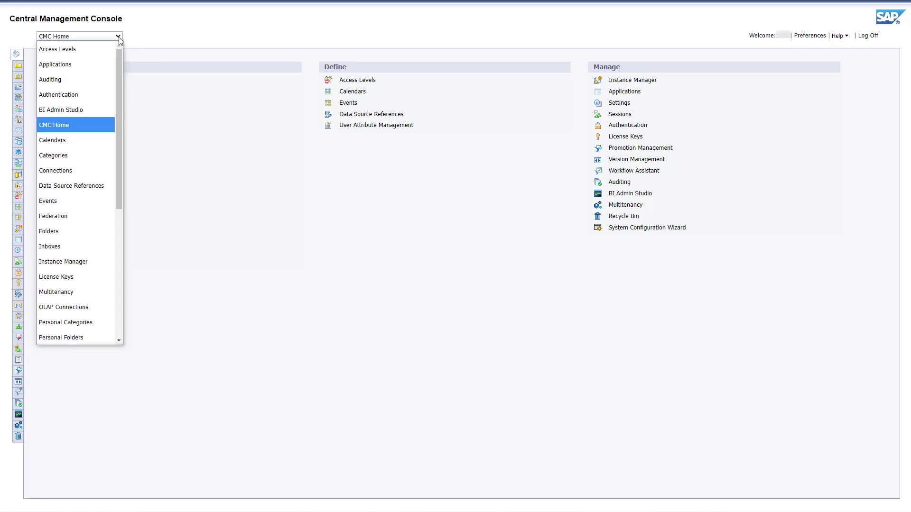
left_click(97, 94)
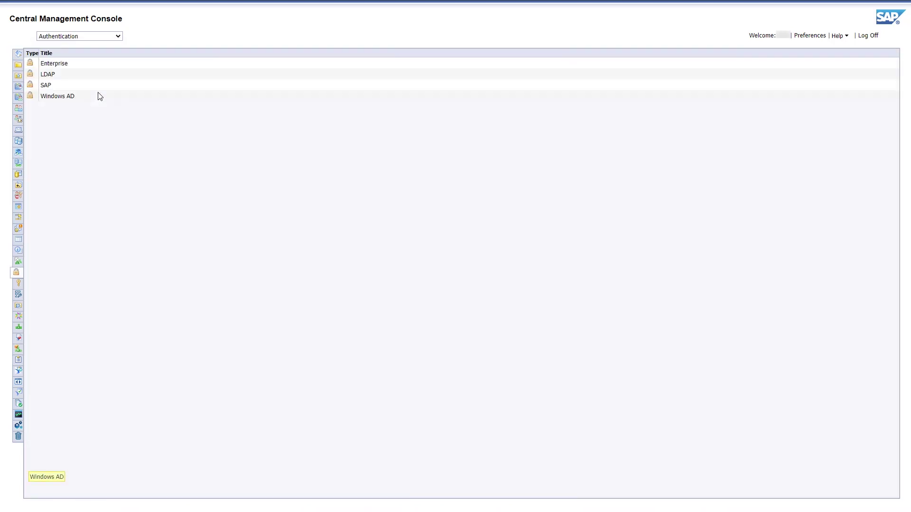
double_click(64, 64)
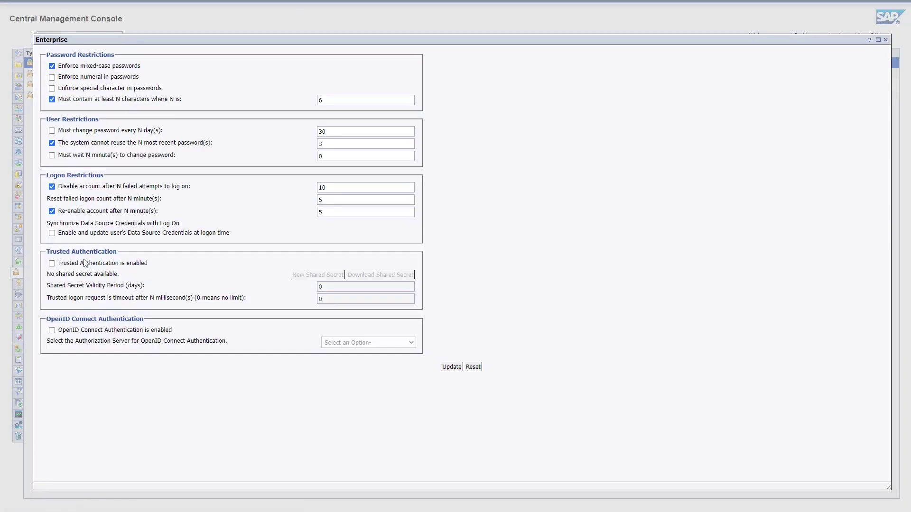
left_click(52, 330)
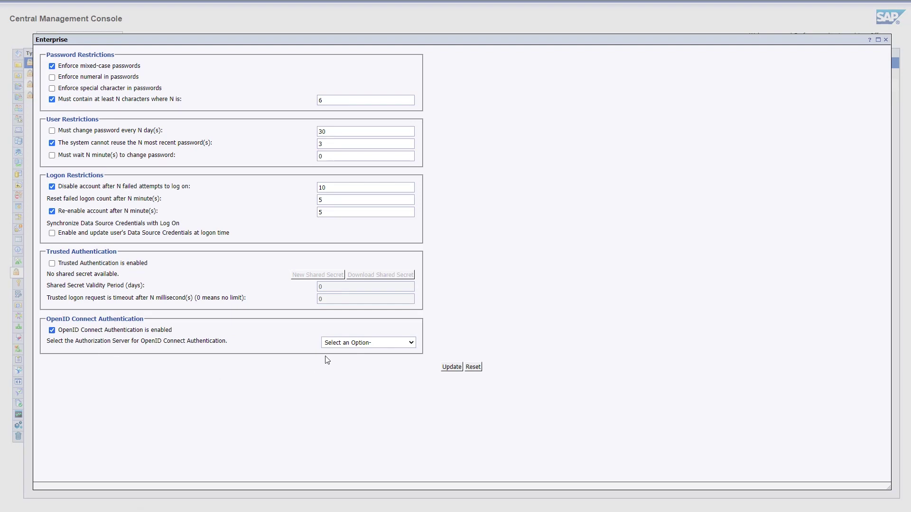
left_click(346, 343)
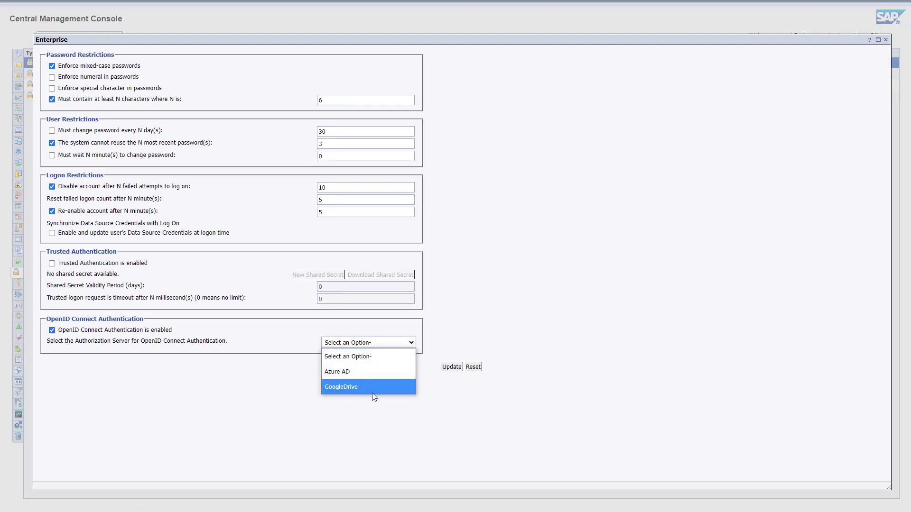
left_click(387, 388)
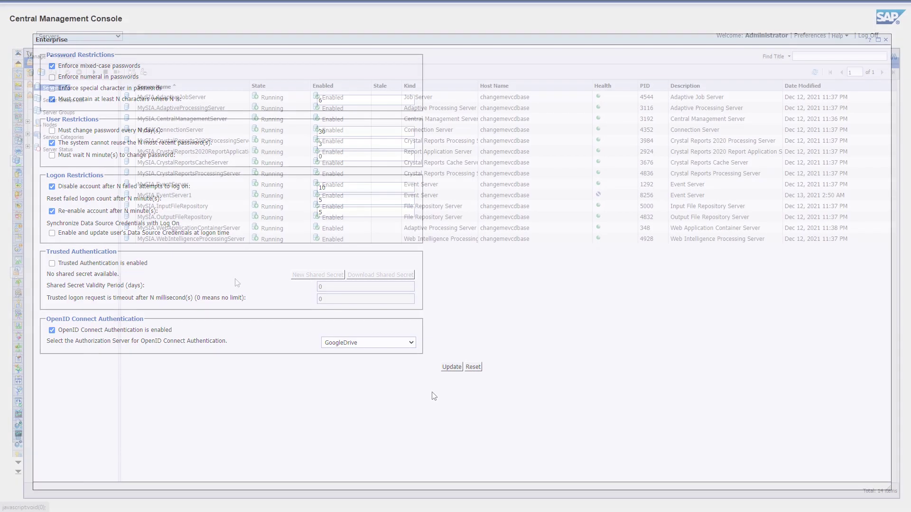
Add a new server, MySIA.EventServer2, to the Servers list.
right_click(260, 287)
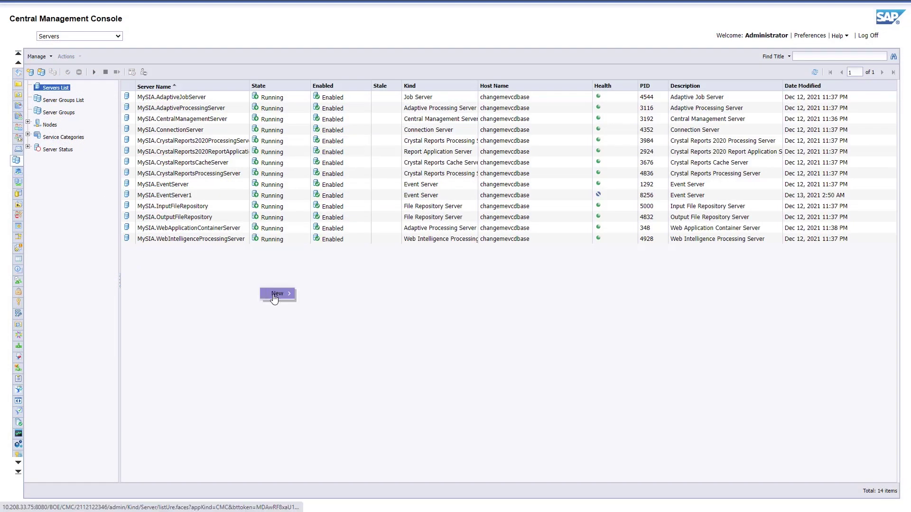
mouse_move(280, 293)
left_click(314, 295)
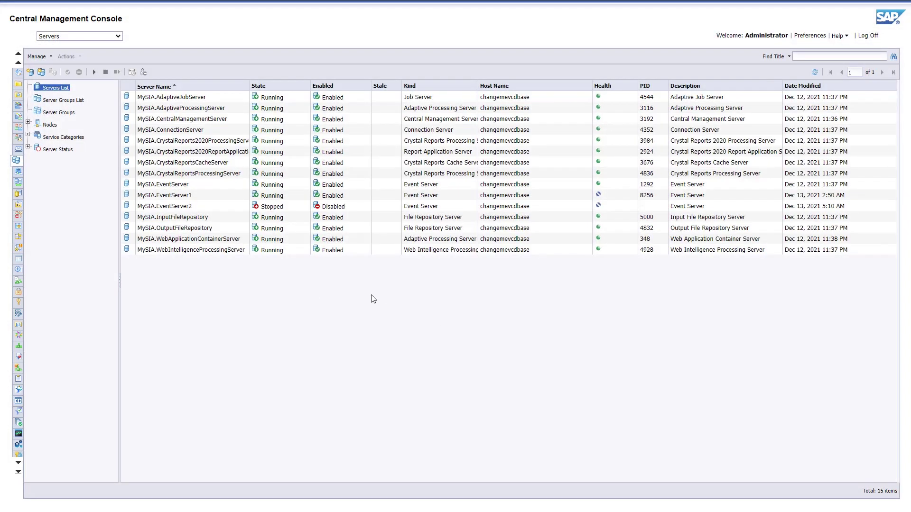
Start MySIA.EventServer2 and then enable it.
right_click(283, 207)
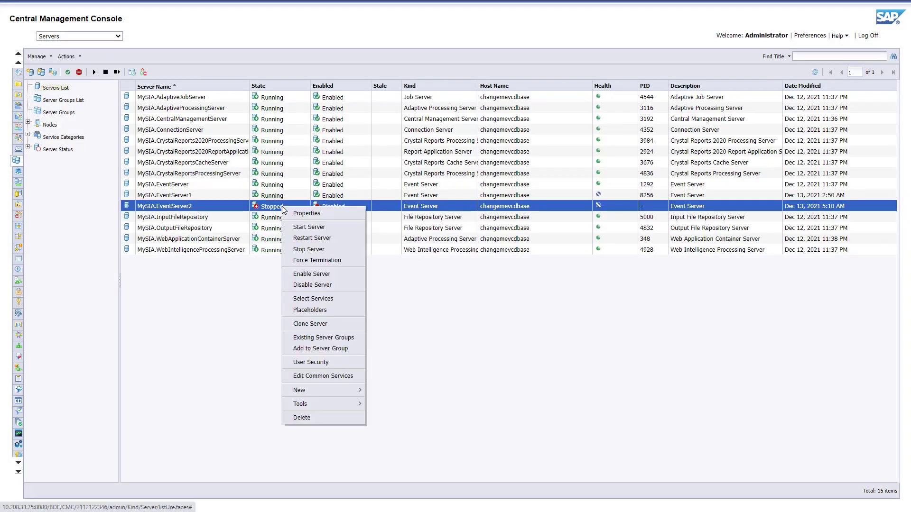
left_click(300, 228)
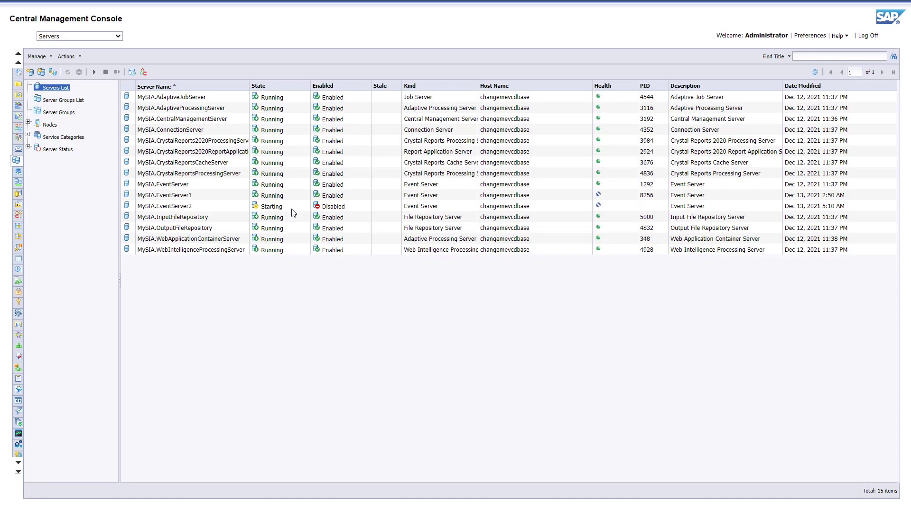
right_click(291, 209)
left_click(330, 278)
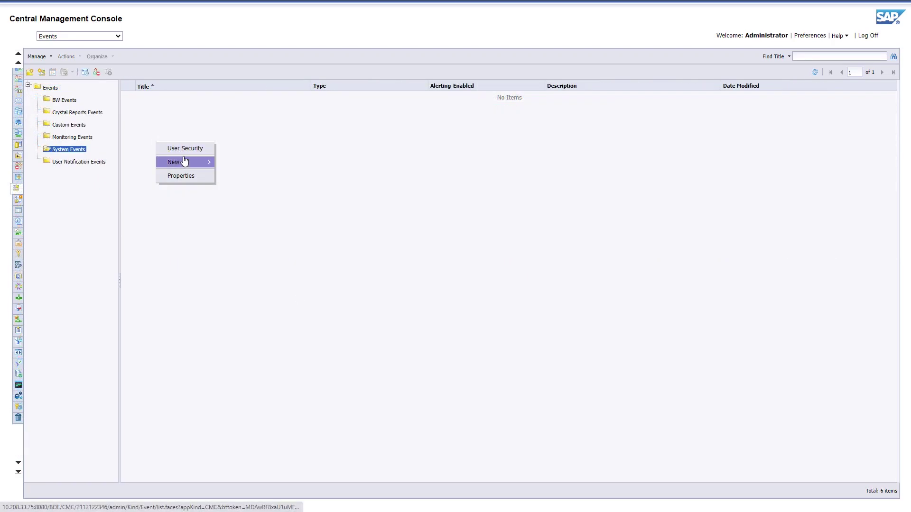
Create a new event in the System Events folder.
mouse_move(184, 162)
left_click(247, 176)
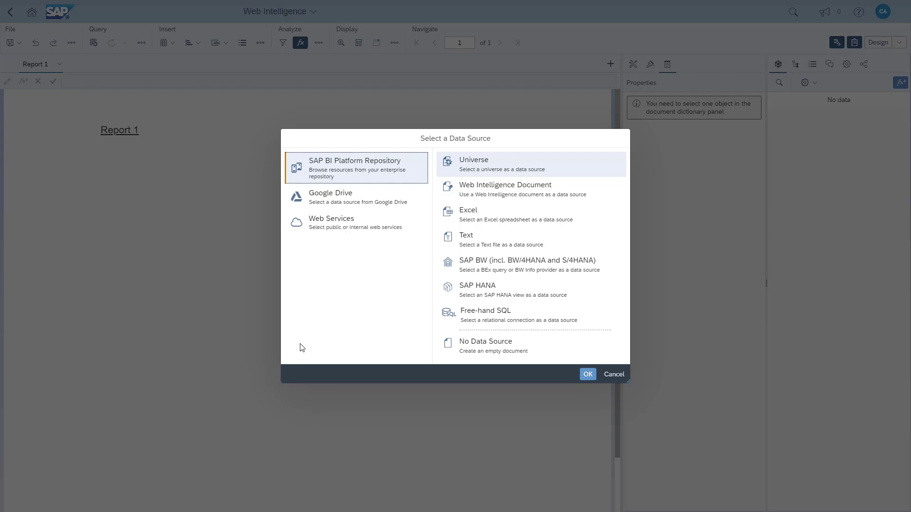
Choose Google Sheet from the Google Drive source types as the data source.
left_click(381, 202)
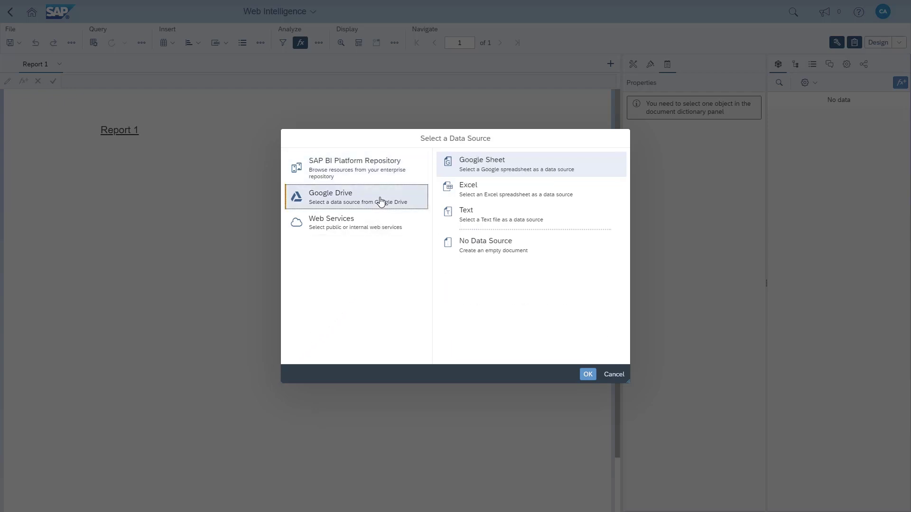
left_click(349, 230)
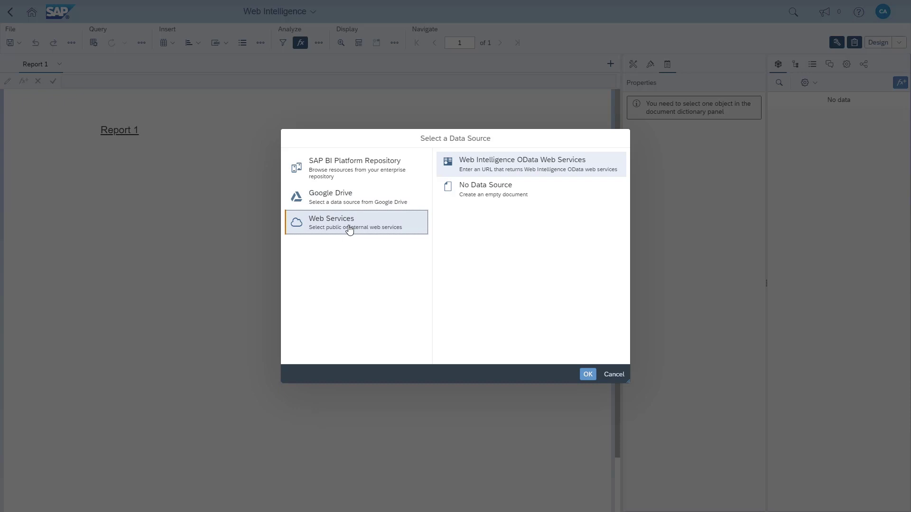
left_click(386, 204)
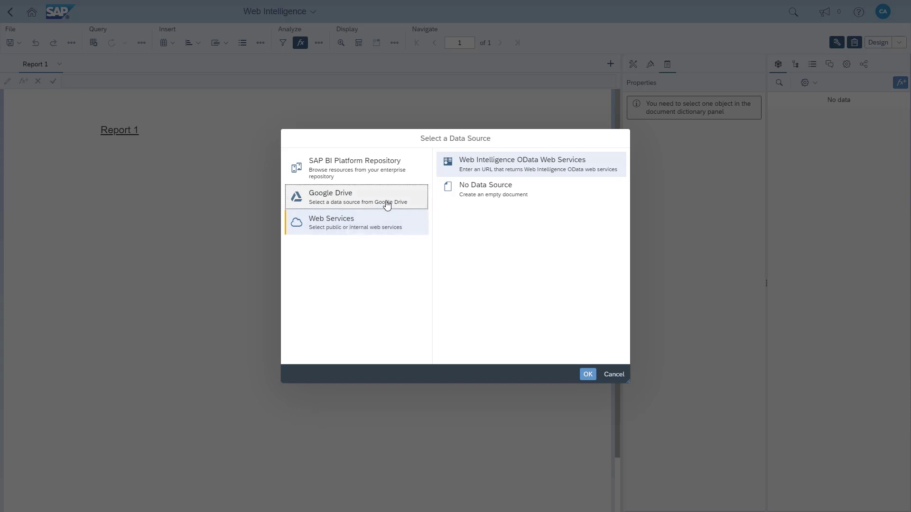
left_click(528, 171)
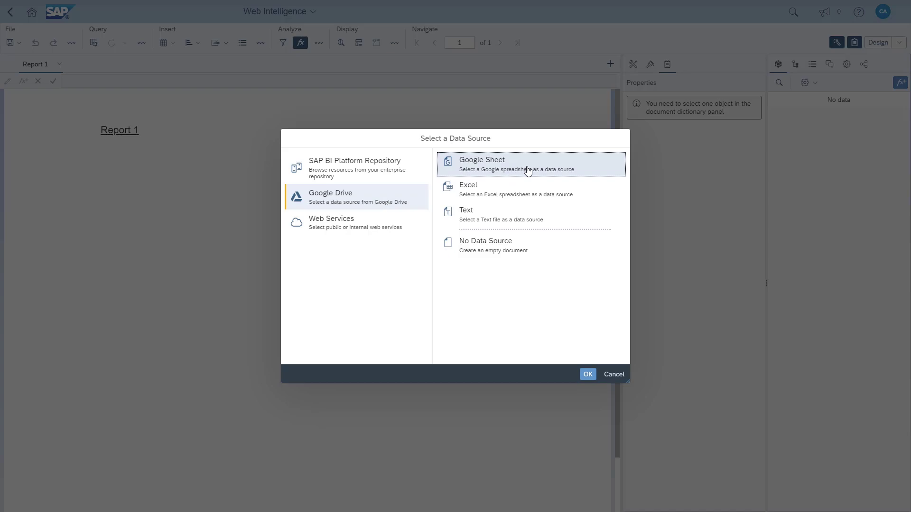
left_click(584, 375)
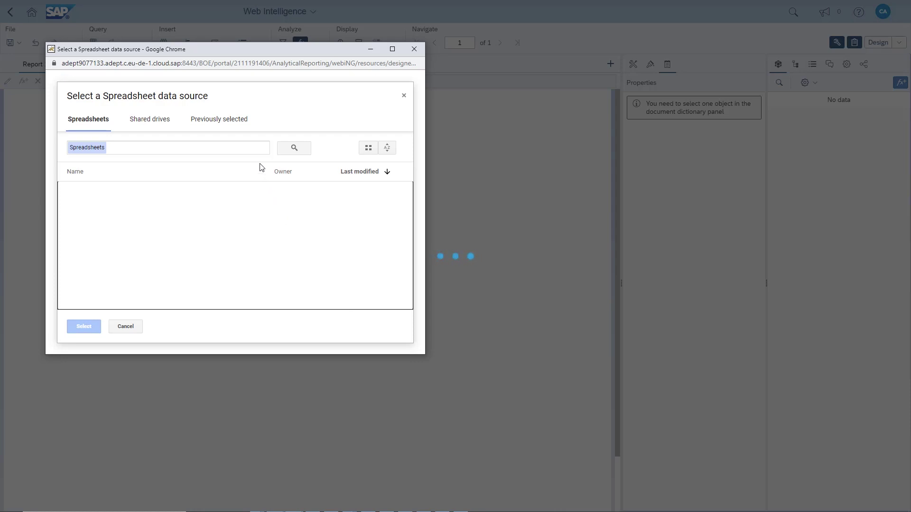
Select the previously used References spreadsheet and confirm it.
left_click(238, 126)
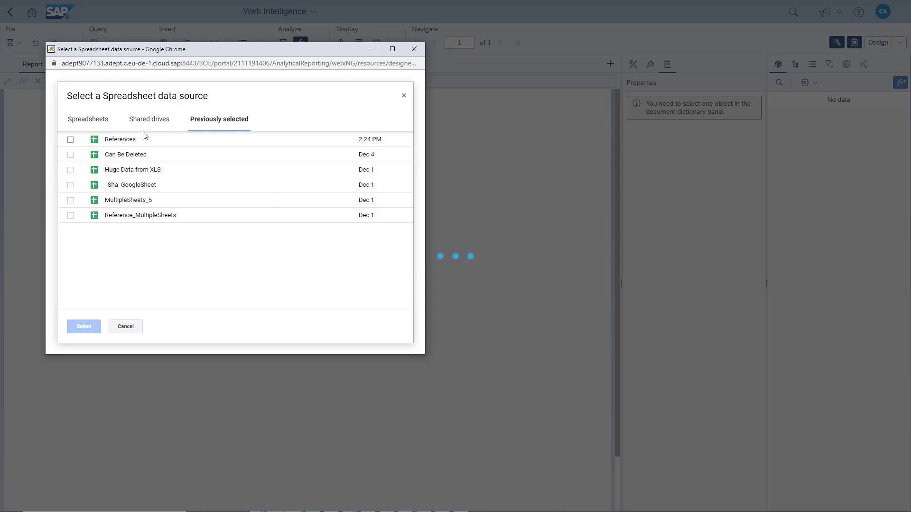
left_click(71, 139)
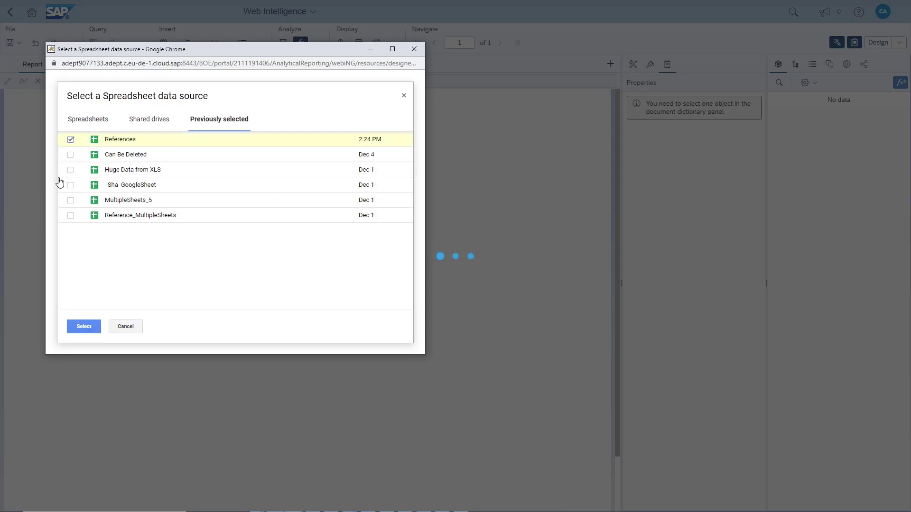
left_click(86, 327)
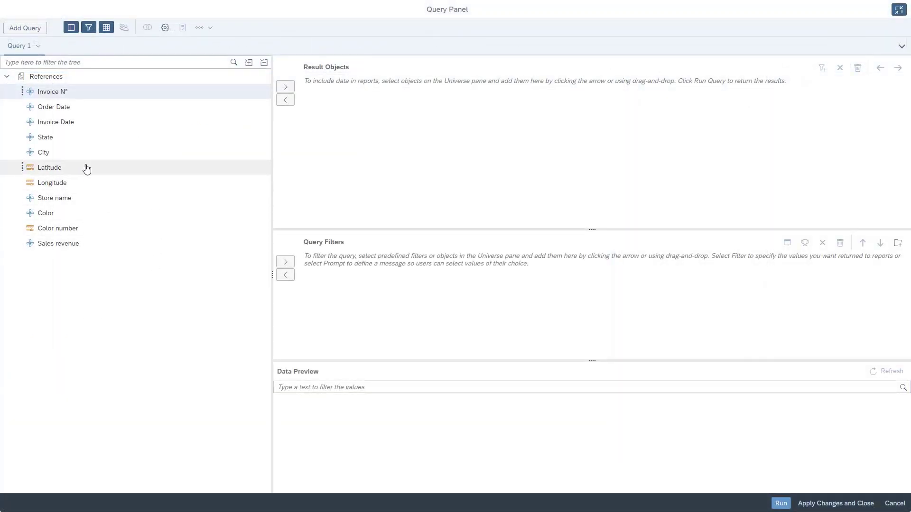
Add Order Date, Invoice Date, State, City, Store name and Sales revenue to results, then refresh preview.
left_click(93, 111, "ctrl")
left_click(80, 122, "ctrl")
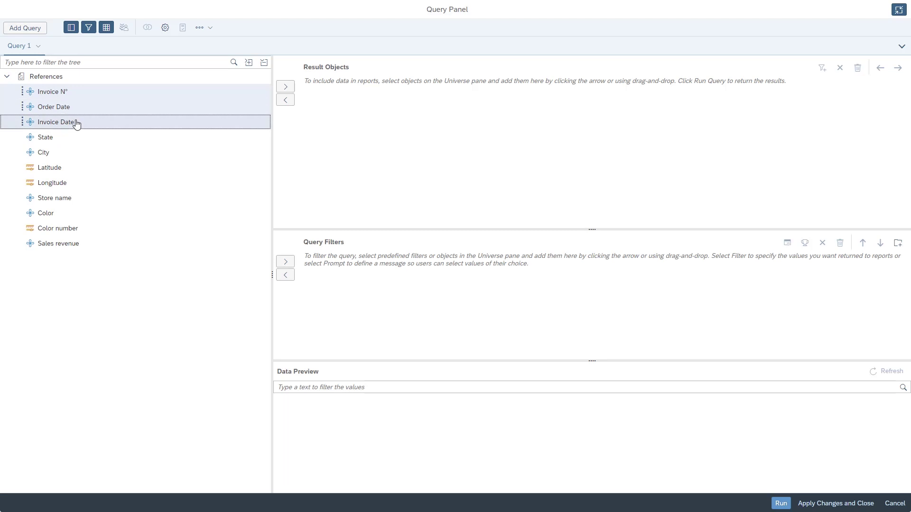
left_click(60, 137, "ctrl")
left_click(41, 152, "ctrl")
left_click(47, 199, "ctrl")
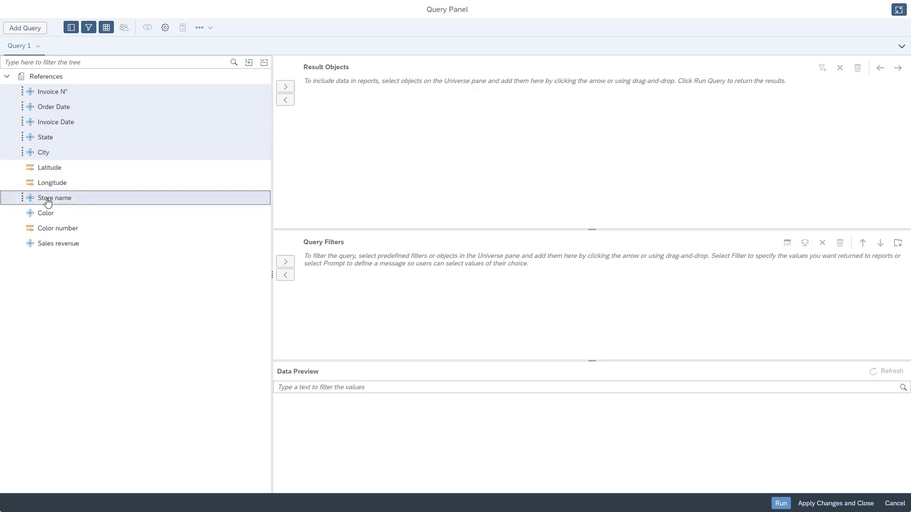
left_click(65, 243, "ctrl")
left_click(285, 87)
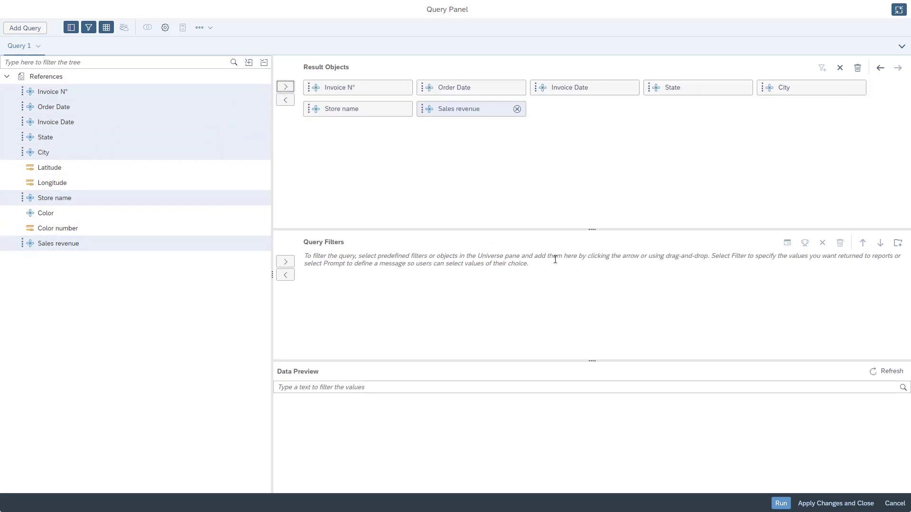
left_click(873, 376)
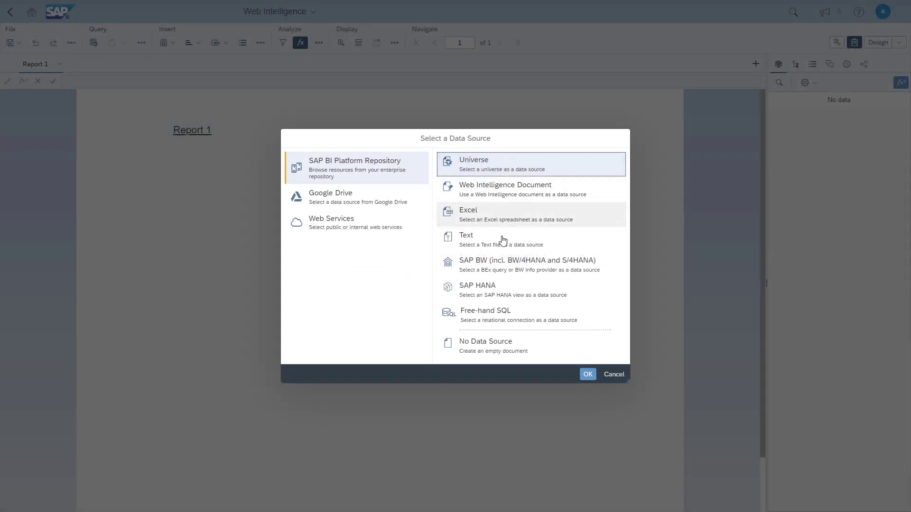
Pick Universe as the source type, search 'efas' and select eFashion.unx.
left_click(587, 374)
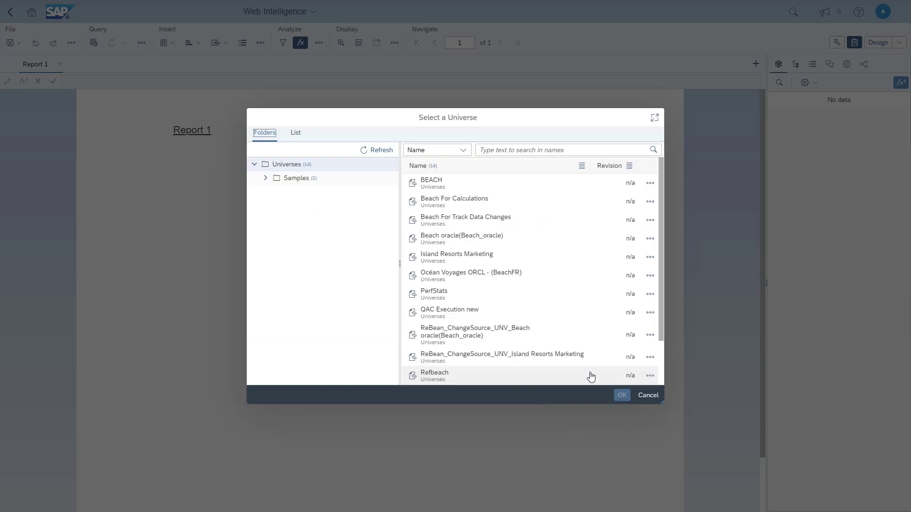
mouse_move(659, 240)
left_mouse_down()
mouse_move(663, 292)
mouse_move(668, 230)
left_mouse_up()
left_click(553, 150)
type("efashion")
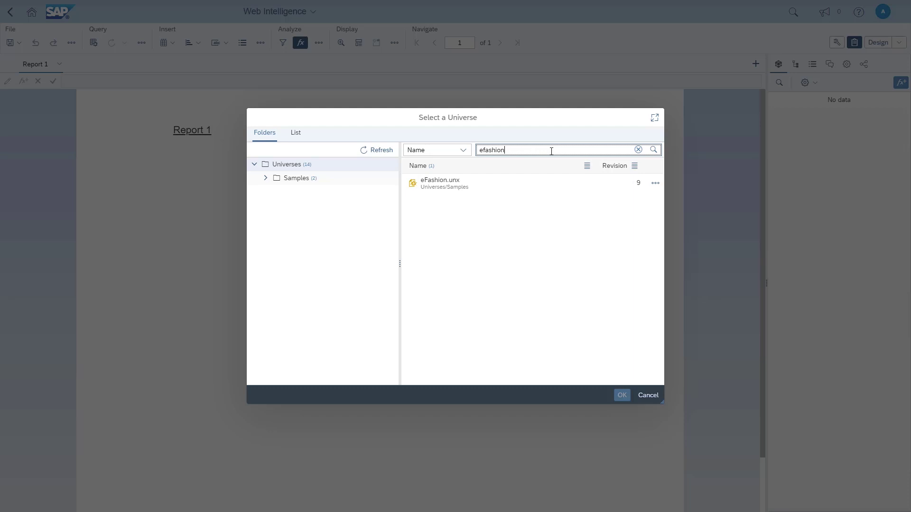
left_click(437, 184)
mouse_move(437, 185)
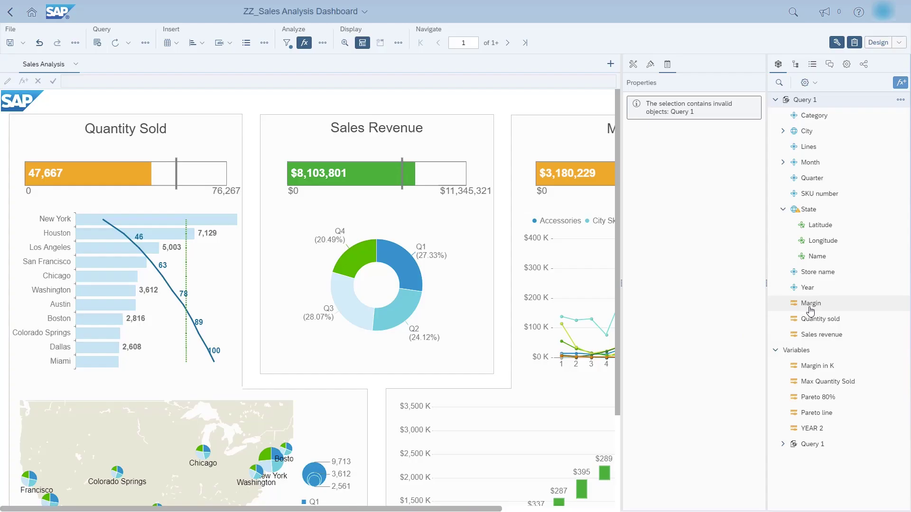
Set Margin's aggregation to Count and apply it.
left_click(810, 309)
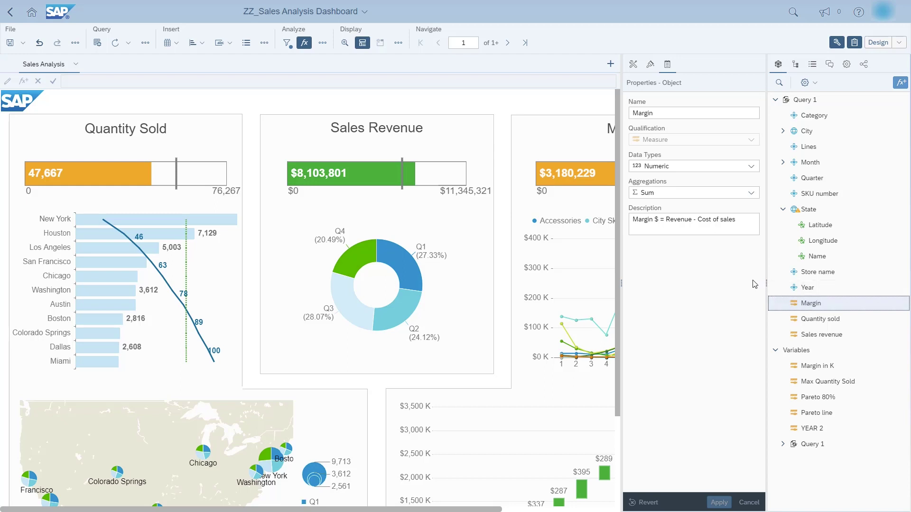
left_click(751, 193)
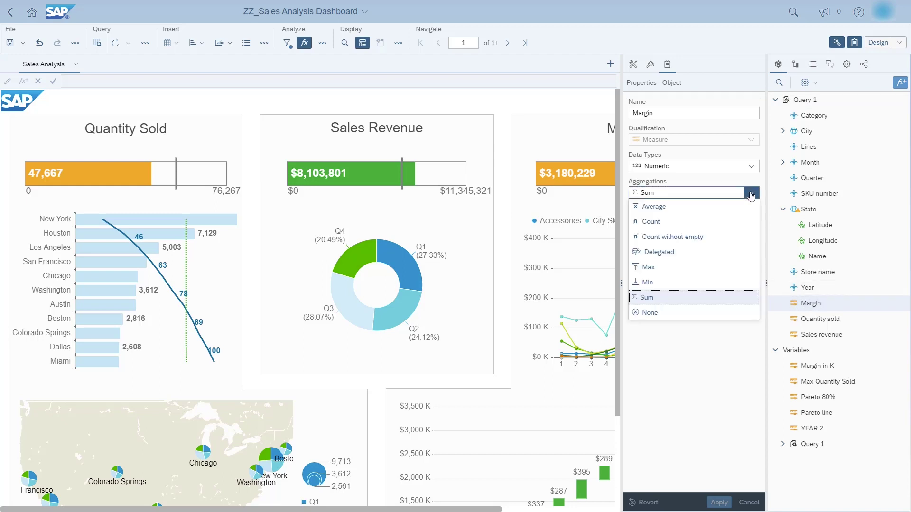
left_click(696, 223)
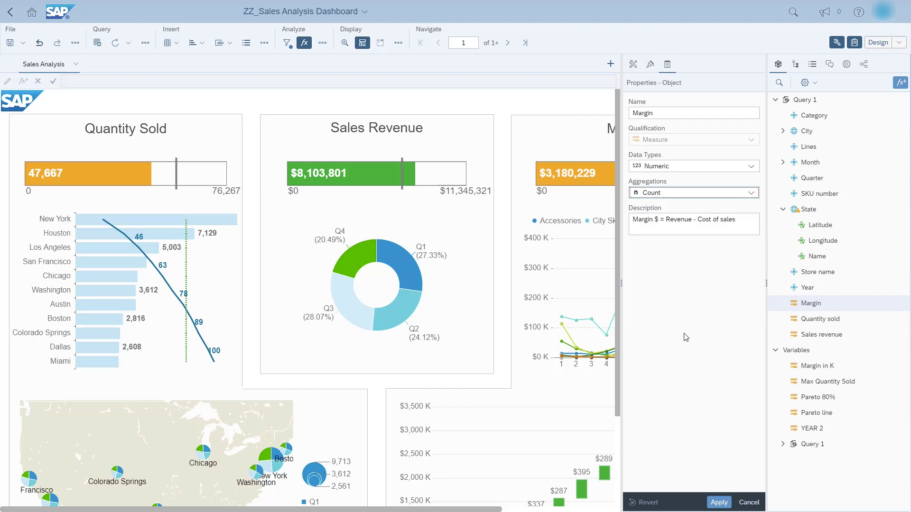
left_click(718, 502)
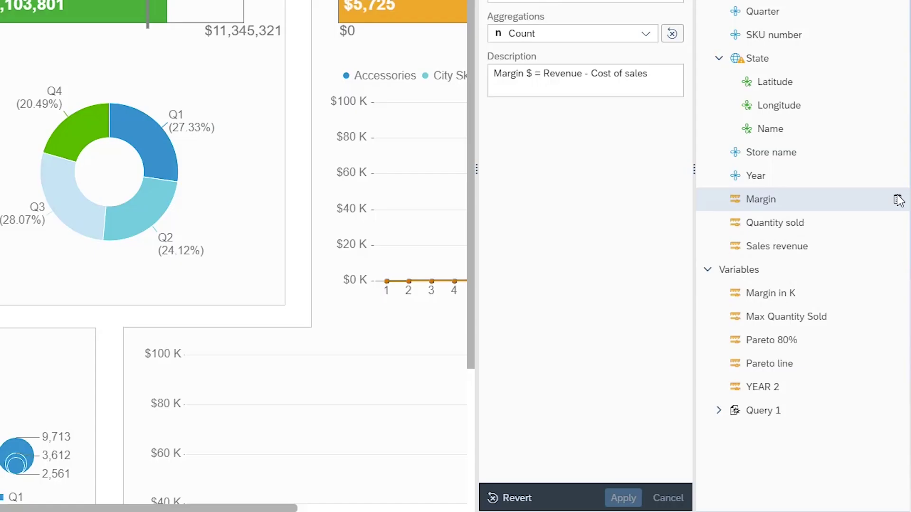
Reset Margin's aggregation to Sum, apply, and show the Pareto line variable's properties.
mouse_move(898, 200)
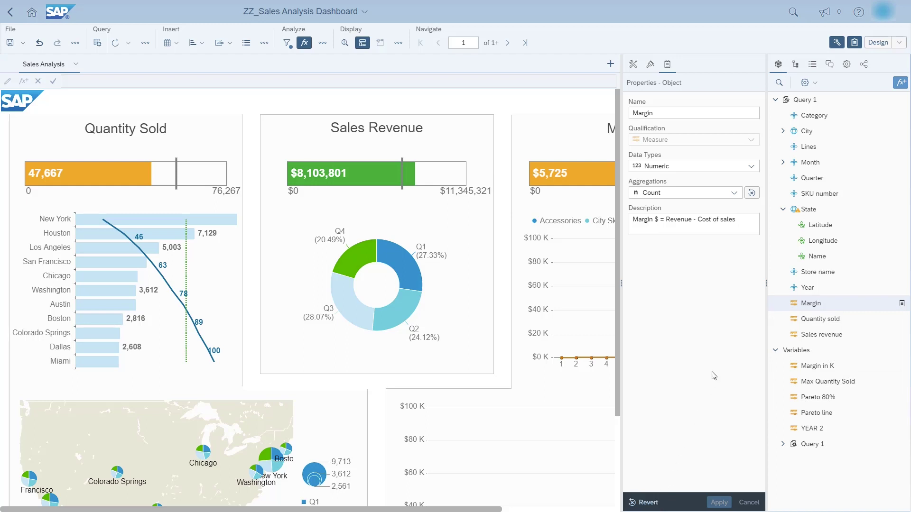
left_click(754, 196)
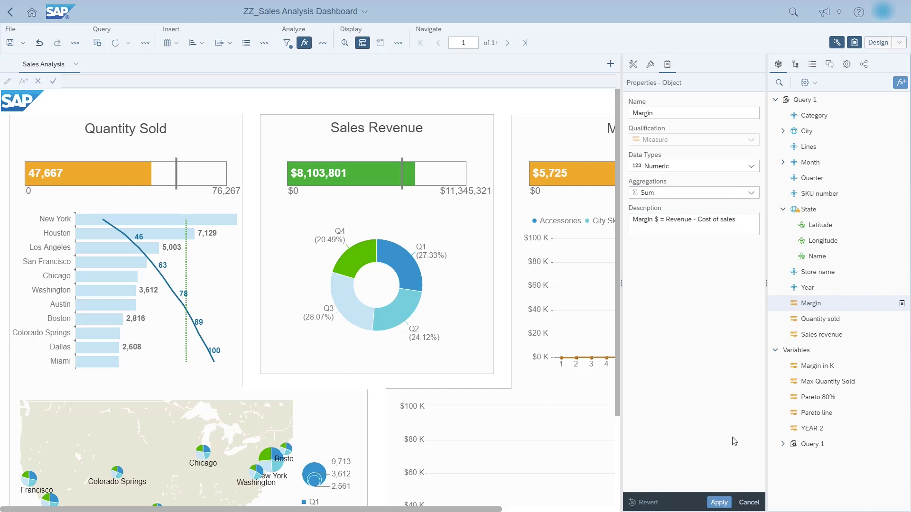
left_click(719, 503)
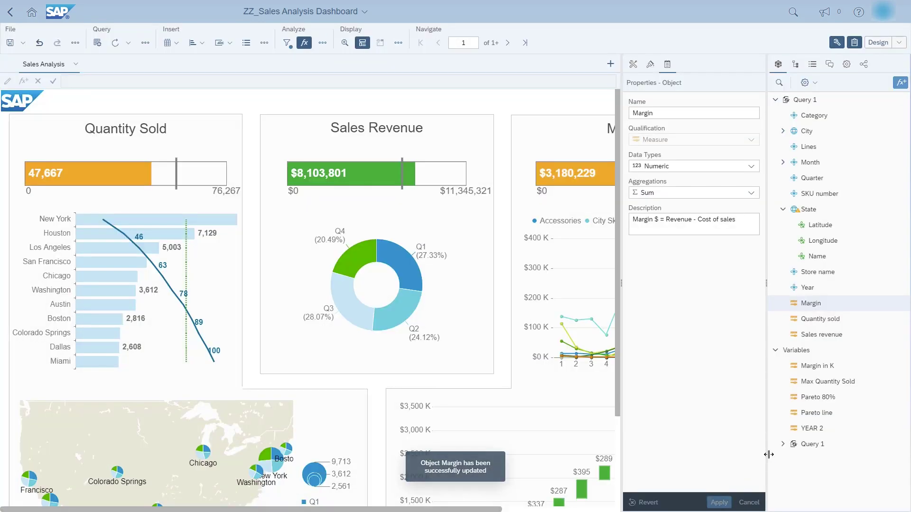
left_click(822, 413)
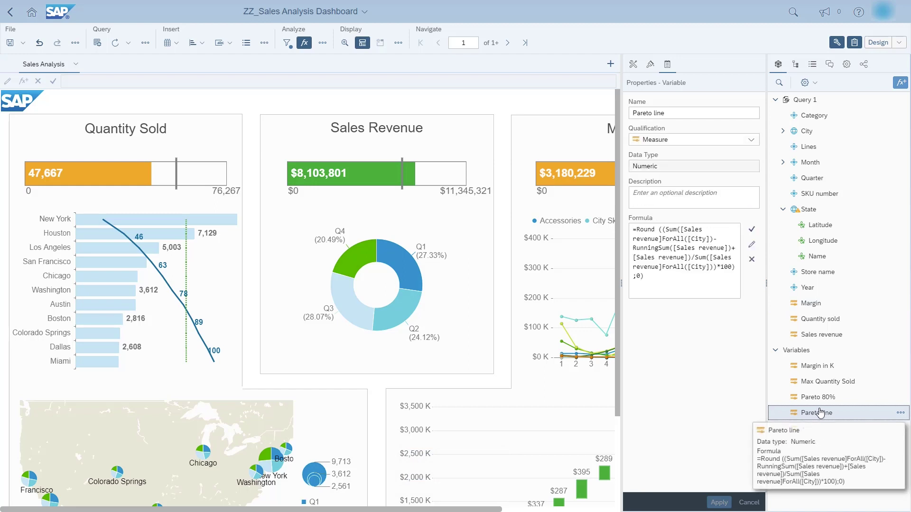
Make MyVariable a Measure and paste the five-line If/Else formula testing [Year].
left_click(752, 245)
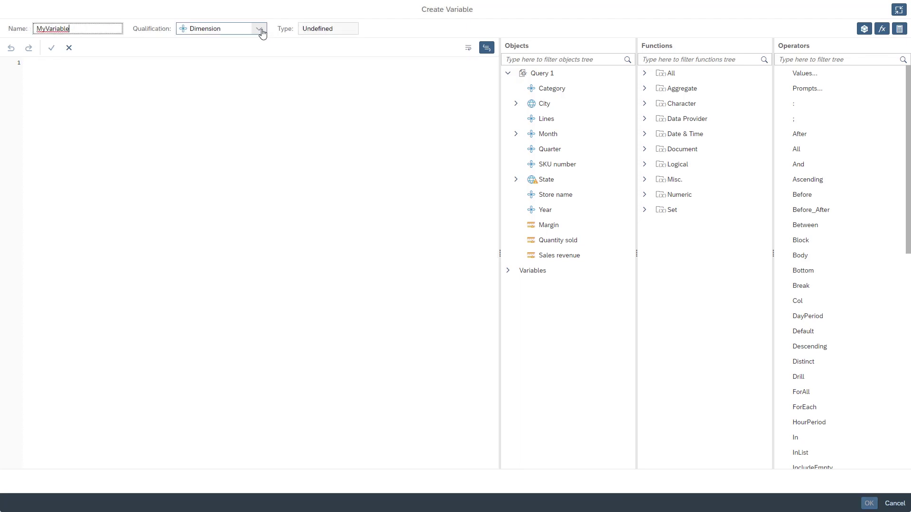
left_click(259, 29)
left_click(224, 59)
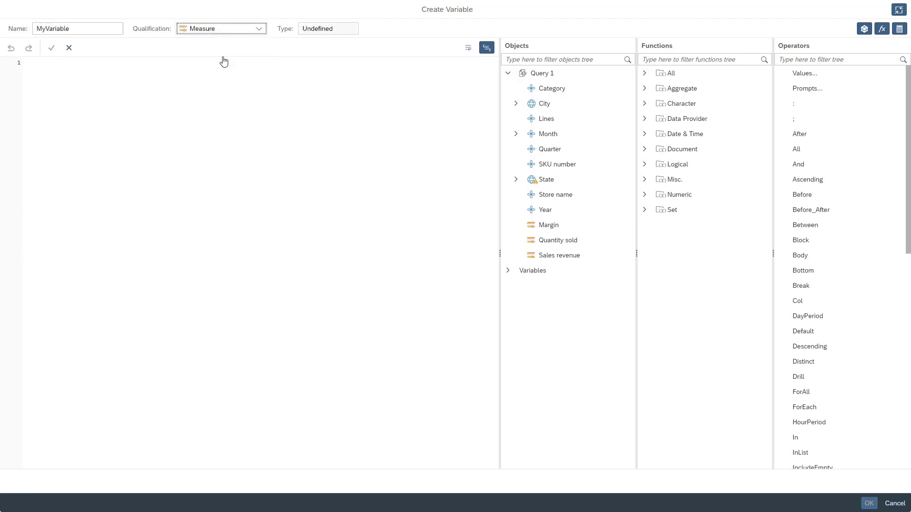
left_click(185, 83)
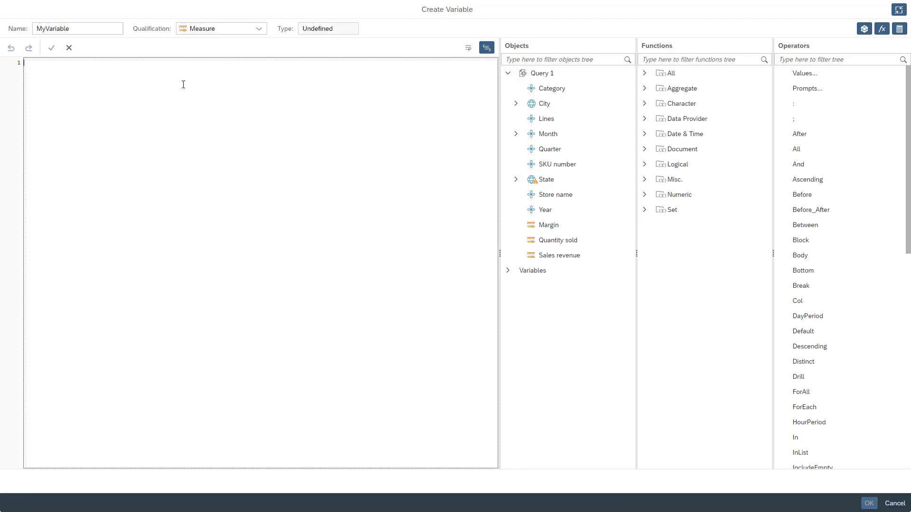
type("= If [Year]= \"2001\" Then Count ([City]) Else If [Year] = \"2002\" Then Power (Count ([DS4]. [State])) Else If [Year] = \"2003\" Then Sum (Average (Count ([Store name]) Else If [Year] = \"2004\" Then ( Sum(Average (Count([Store name]))) + Count([Year]) Else UnknownFunction")
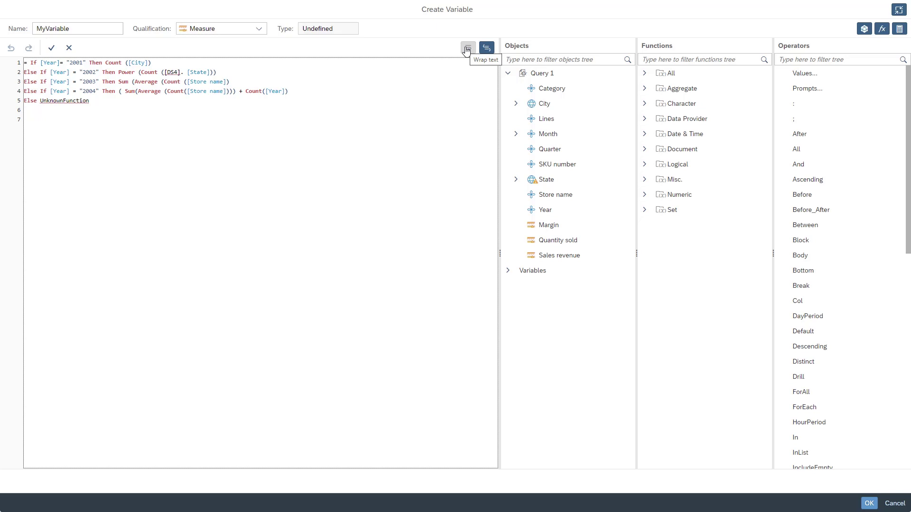
mouse_move(500, 254)
left_mouse_down()
mouse_move(508, 258)
mouse_move(469, 253)
mouse_move(500, 256)
left_mouse_up()
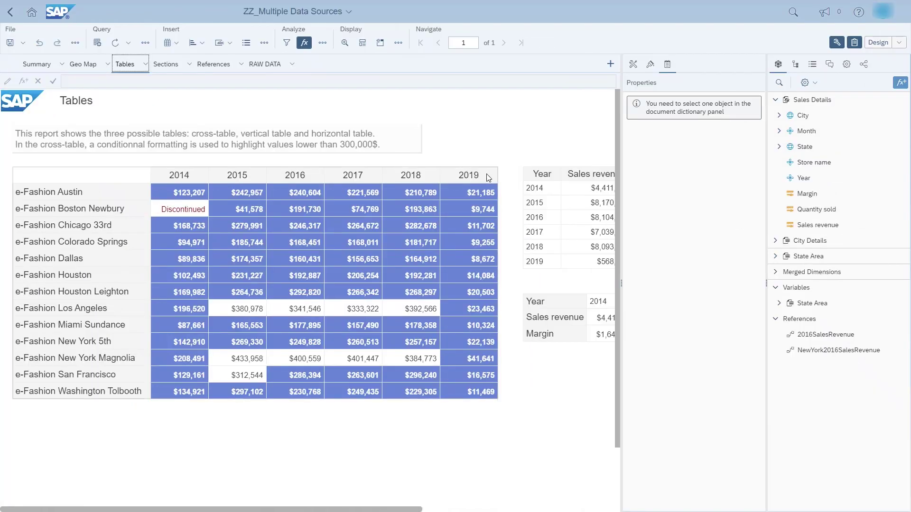
Copy the Tables report cross-table's OData web service link.
left_click(489, 178)
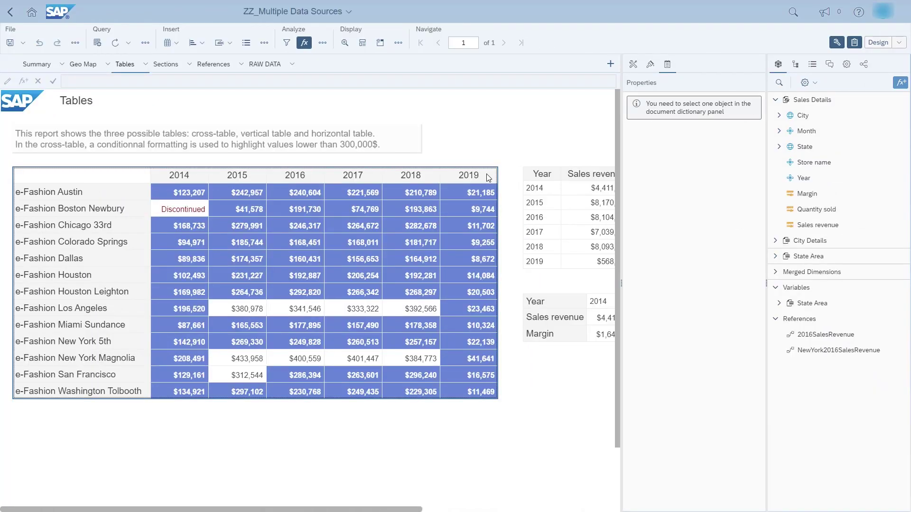
right_click(489, 177)
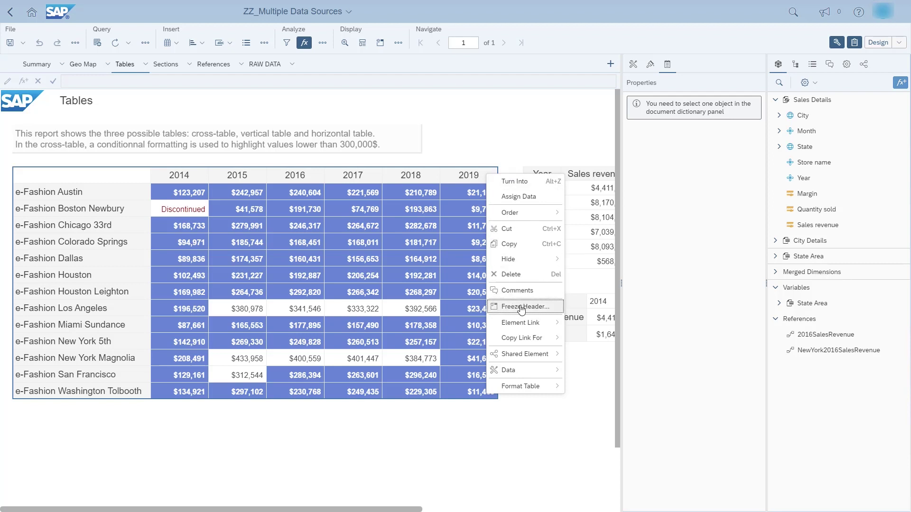
mouse_move(549, 340)
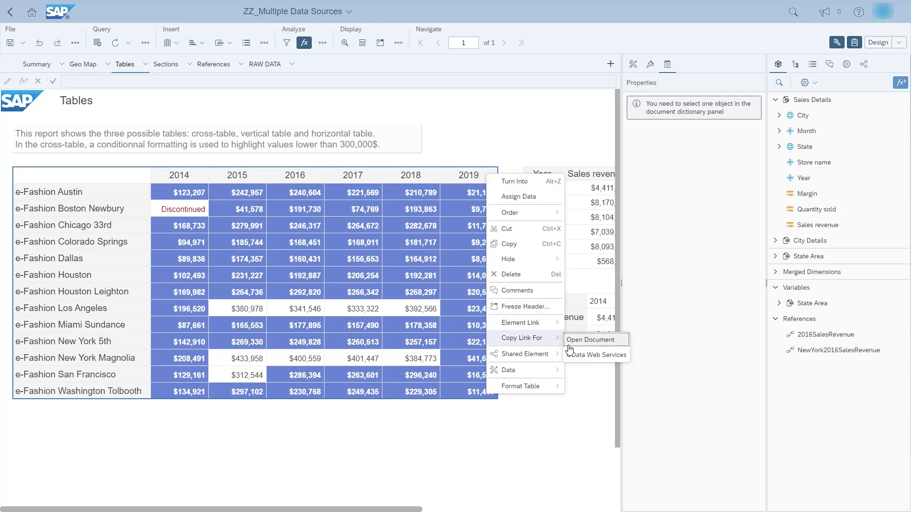
left_click(579, 358)
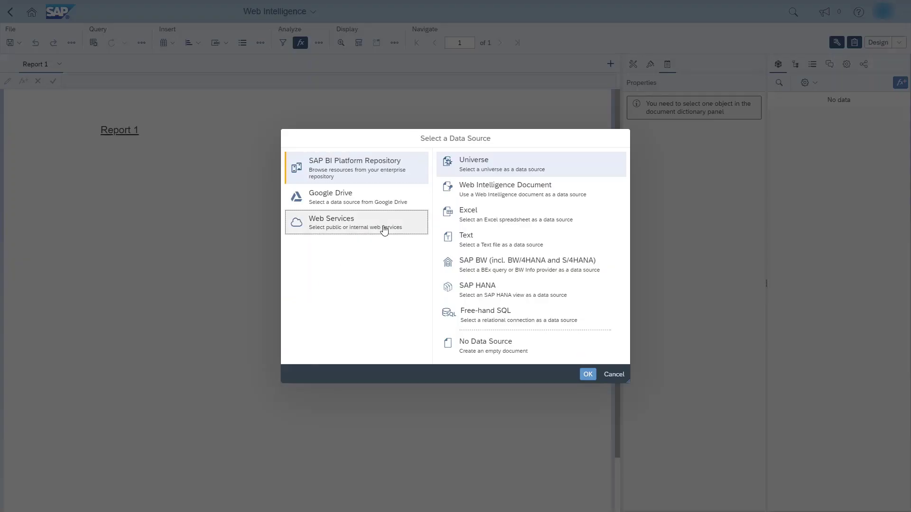
Add a Web Intelligence OData Web Services source with the pasted link and run the query.
left_click(379, 227)
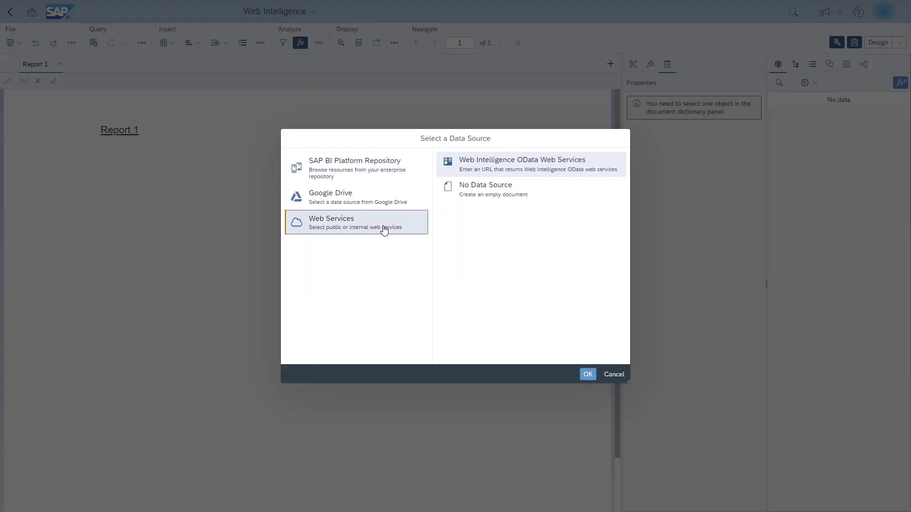
left_click(495, 167)
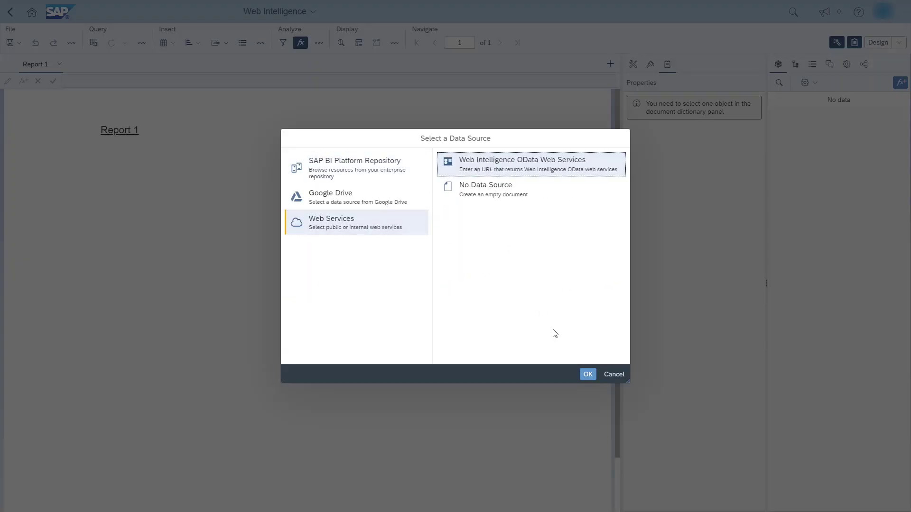
left_click(584, 374)
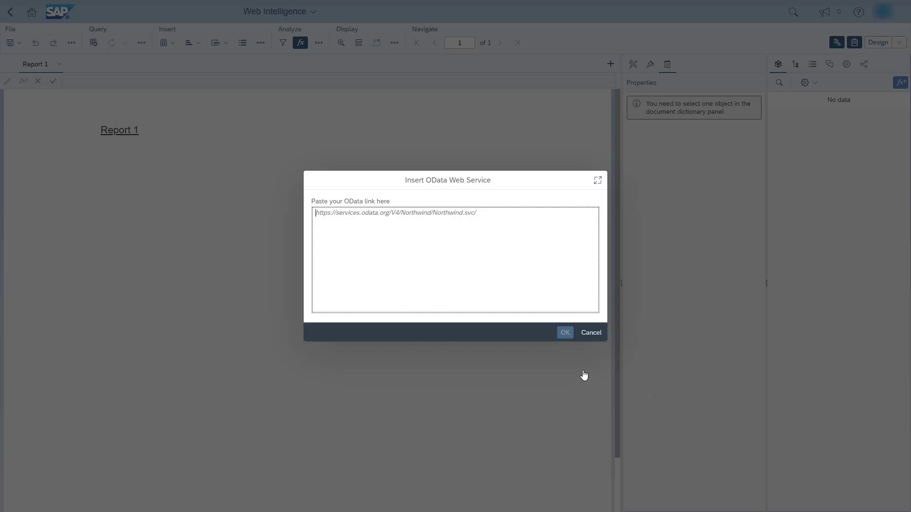
type("https://ADEPT9077133.adept.c.eu-de-1.cloud.sap:8443/biprws/raylight/v1/documents/cuid_AQtkbbSqN4NOj3ydf.Sw1lY/reports/3/elements/241/dataset/data.svc/")
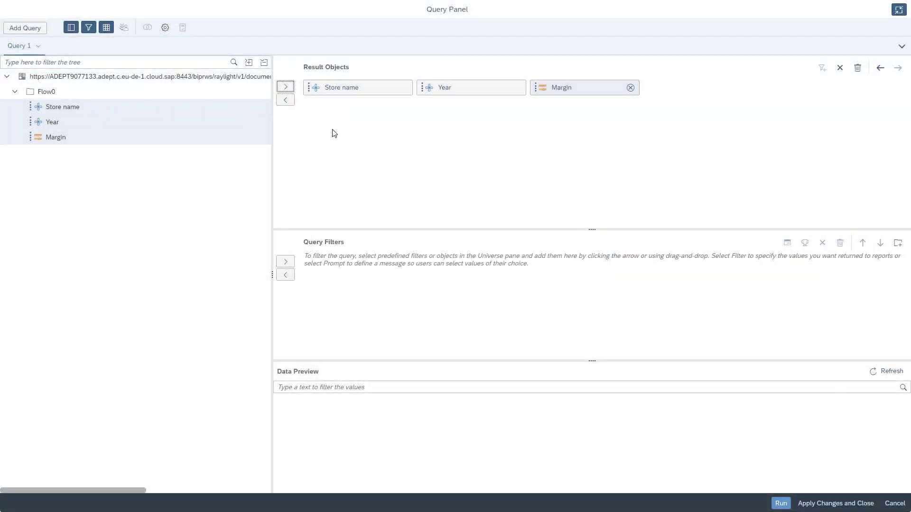
left_click(781, 503)
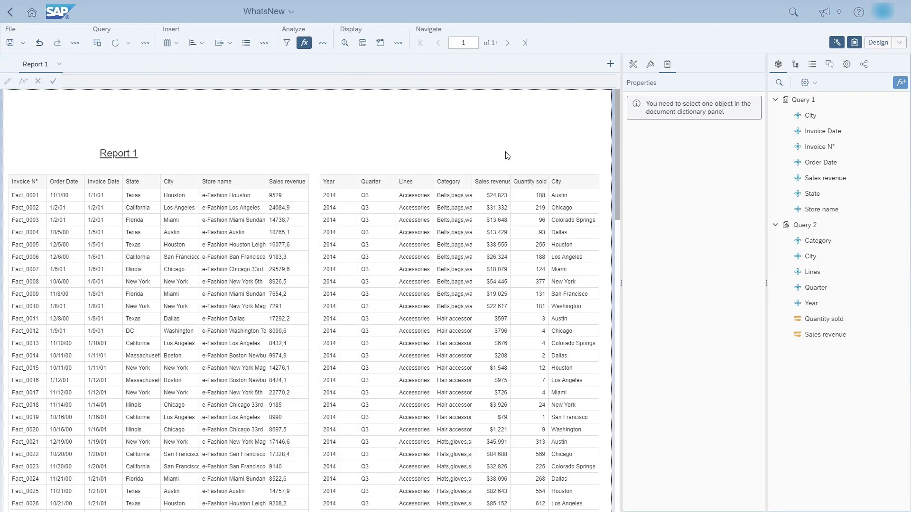
Insert the ZZ_SAPLogo shared element at the top-left of Report 1's header.
left_click(264, 43)
left_click(297, 57)
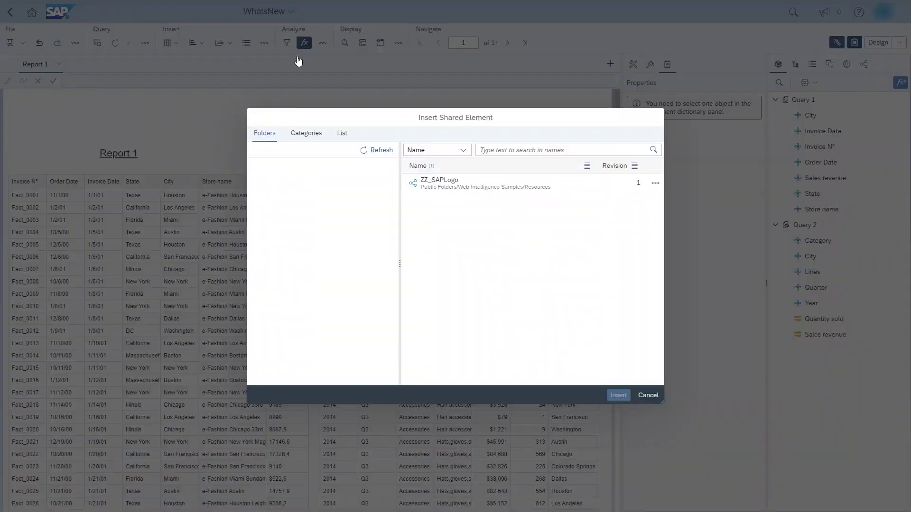
double_click(446, 183)
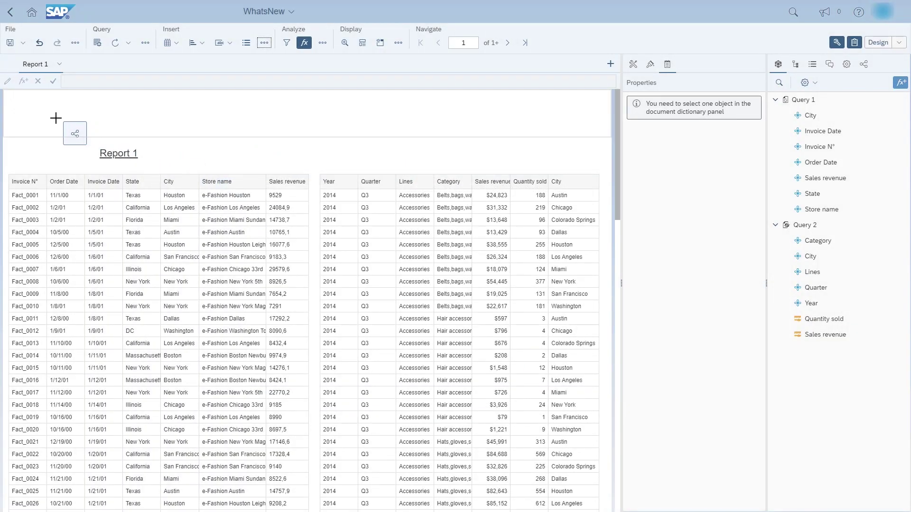
left_click(19, 97)
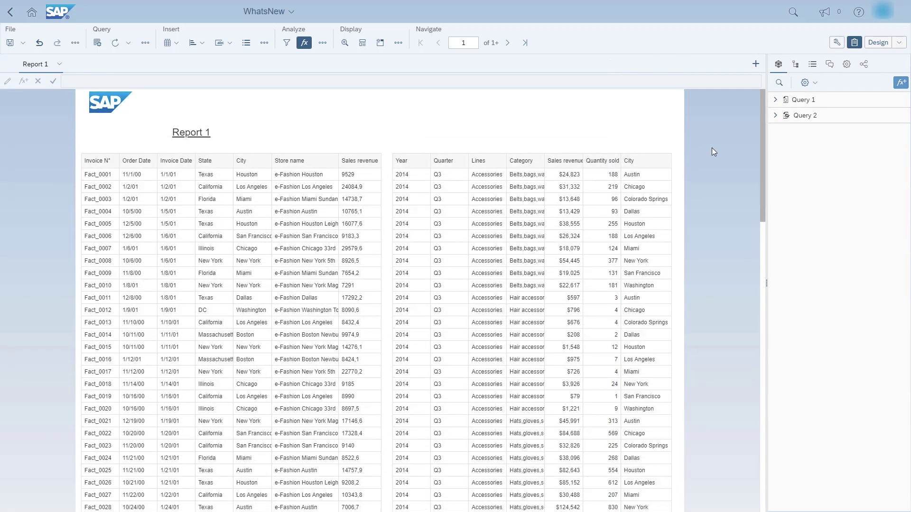
Add a new Report 2 and place another ZZ_SAPLogo from the Shared Elements panel on it.
left_click(756, 63)
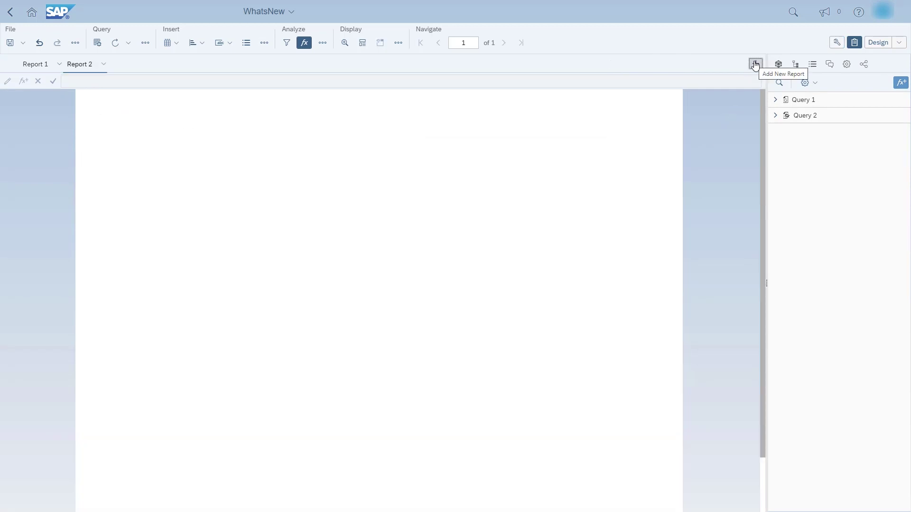
left_click(864, 66)
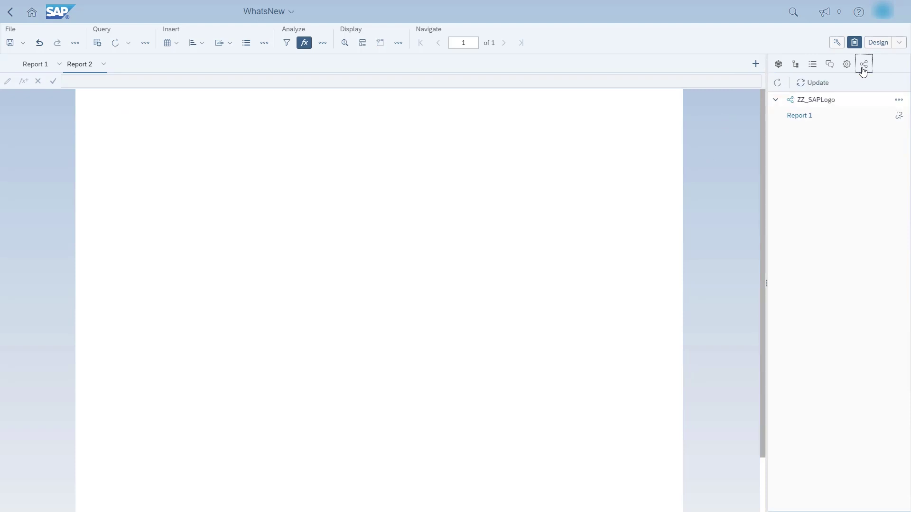
left_click(899, 99)
left_click(885, 130)
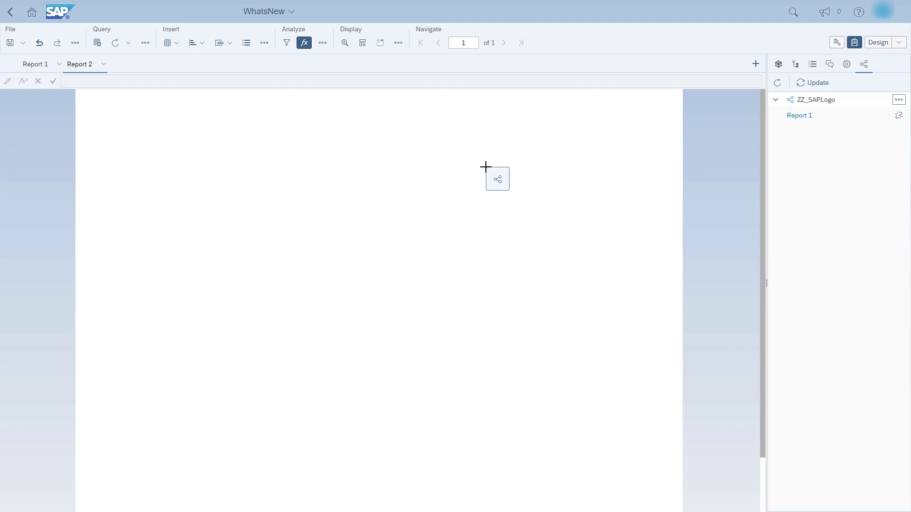
left_click(165, 202)
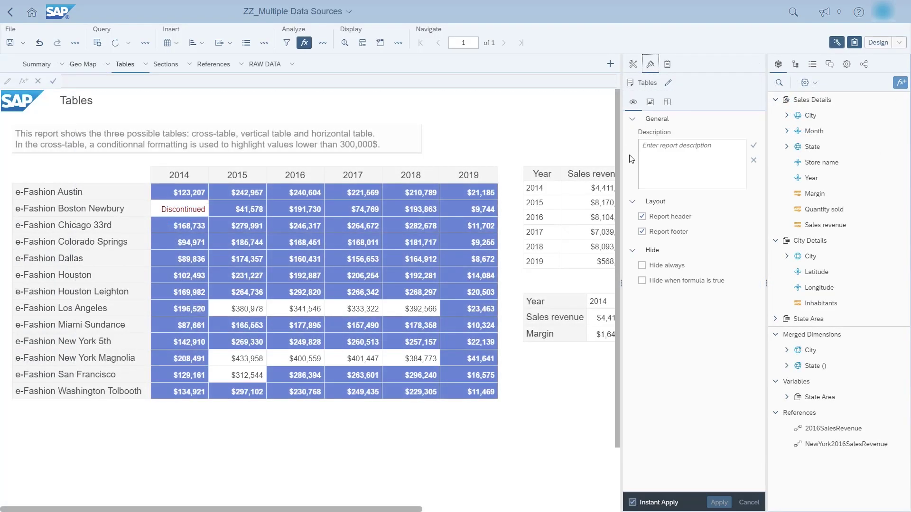
Hide the Tables report when the formula =[Margin]<1000000 is true.
left_click(642, 280)
type("= ")
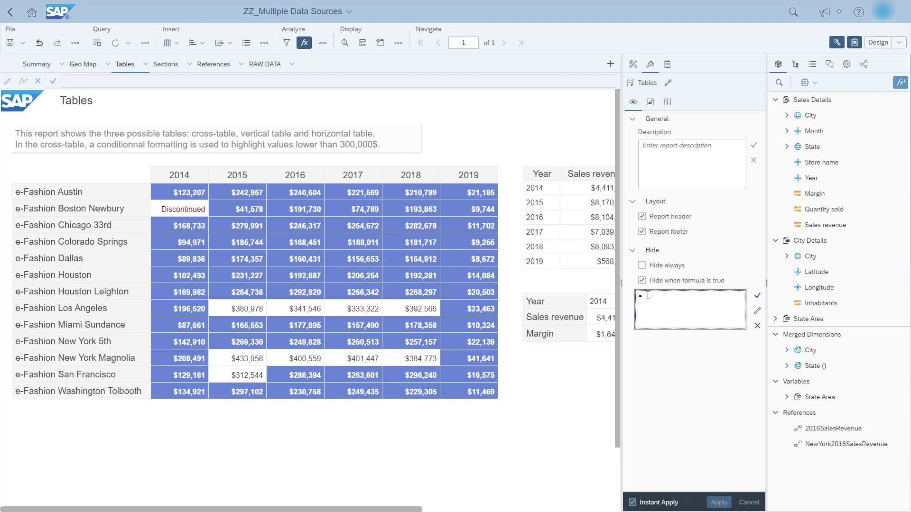
type("[Margin] < 1000000")
left_click(757, 296)
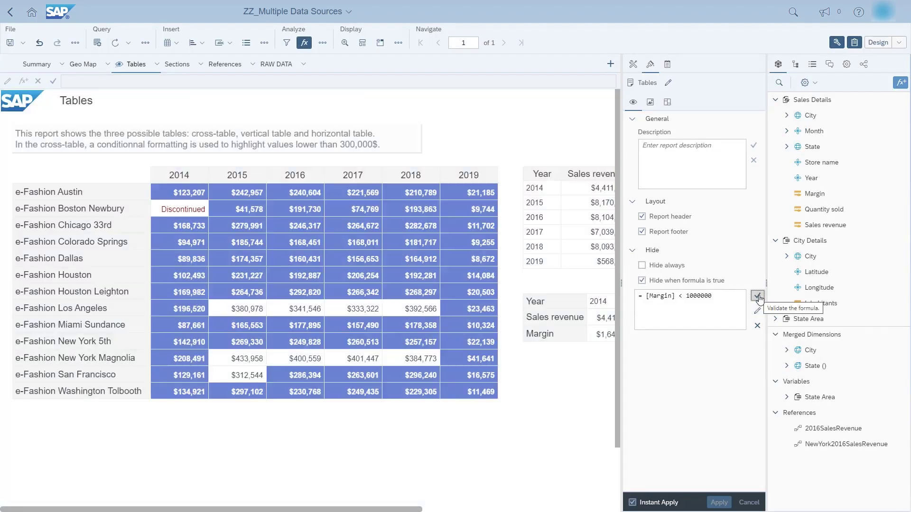
Set the report description to 'Sales revenue by store' and add a State filter to Query 2.
left_click(680, 154)
type("Sales revenue by store")
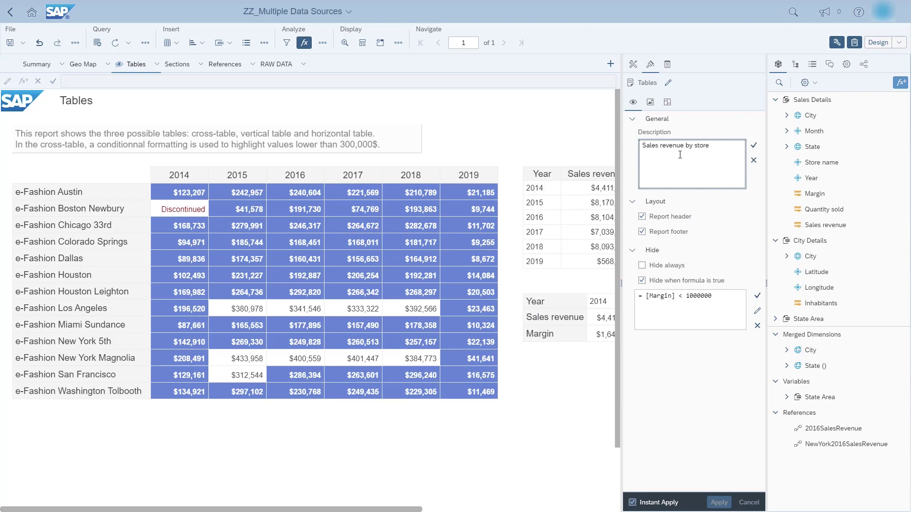
left_click(754, 145)
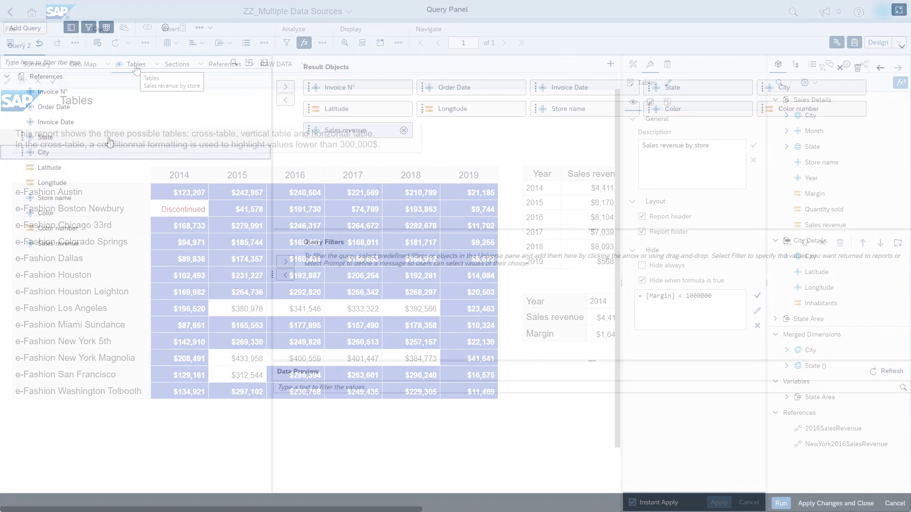
left_click_drag(45, 137, 324, 275)
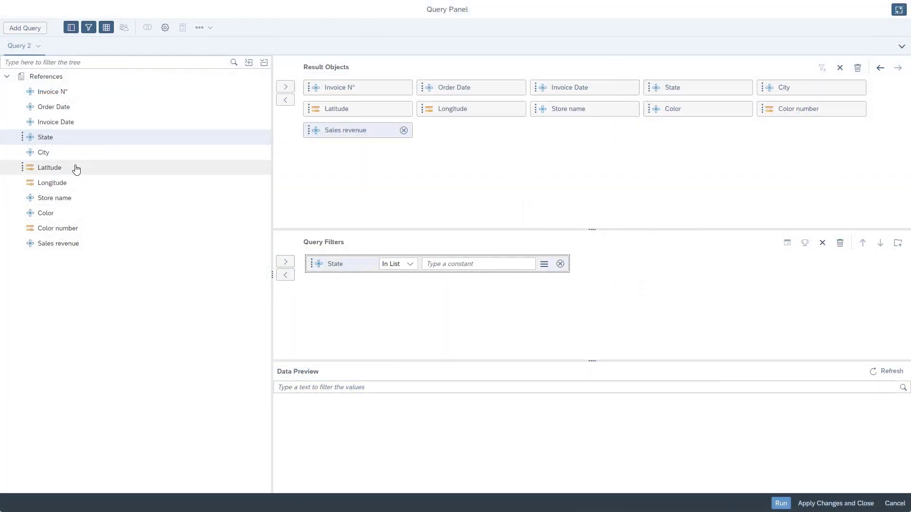
Add a City filter to Query 2 and turn the State filter into a prompt.
left_click_drag(67, 155, 339, 298)
left_click(568, 268)
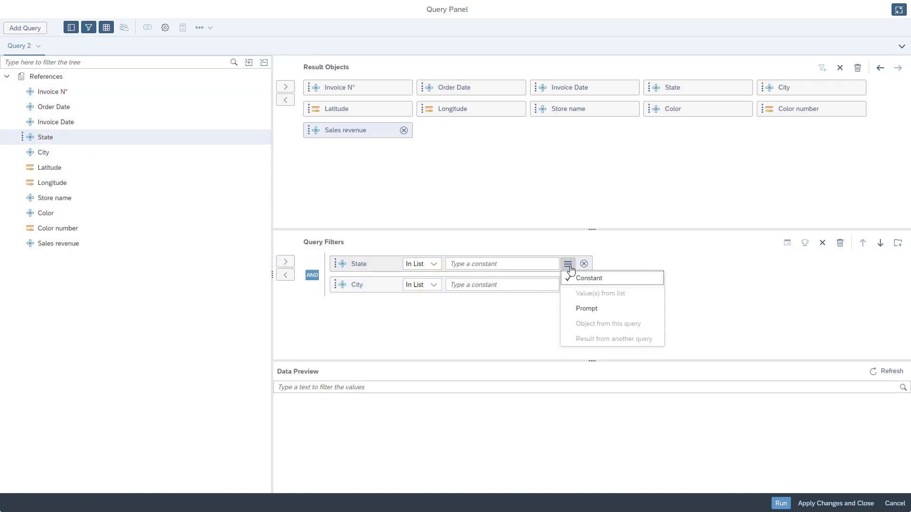
left_click(580, 310)
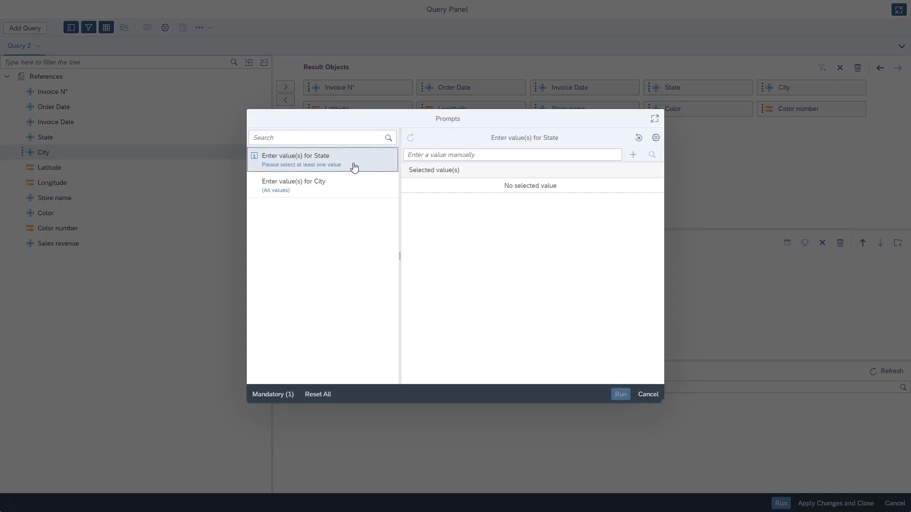
Answer the State prompt with the eight pasted state names and run the query.
left_click(429, 155)
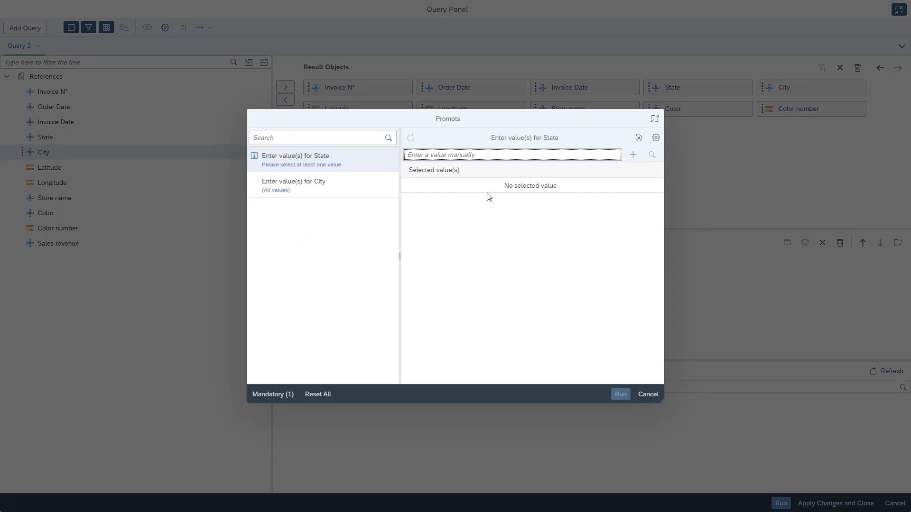
type("California;Colorado;DC;Florida;Illinois;Massachusetts;New York;Texas")
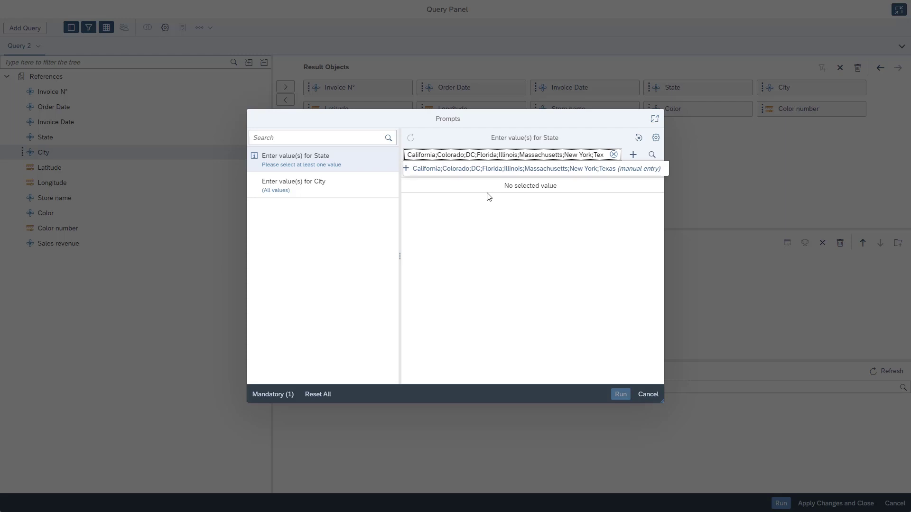
left_click(513, 172)
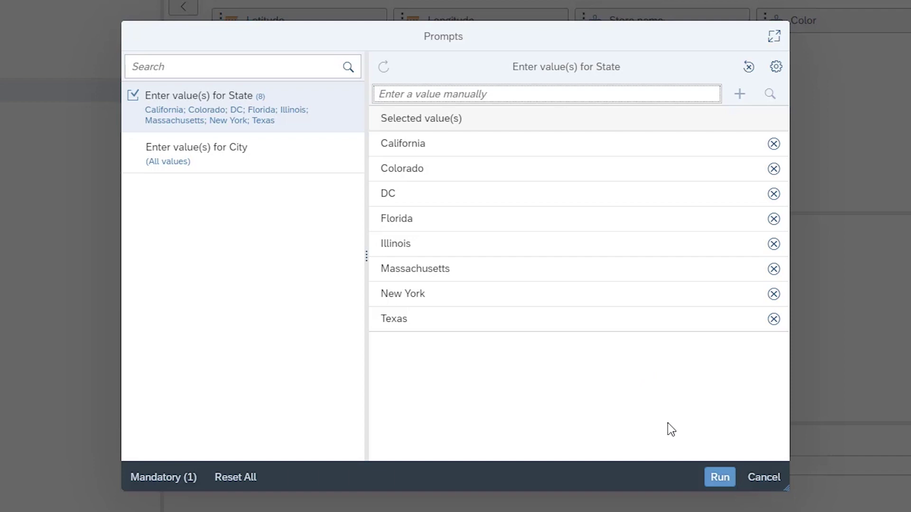
left_click(720, 477)
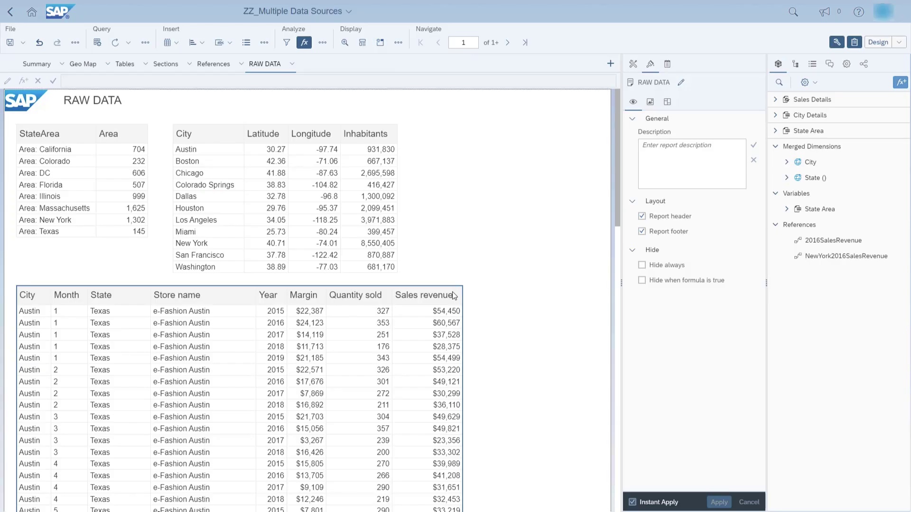
Freeze the header rows of the RAW DATA sales table.
left_click(456, 295)
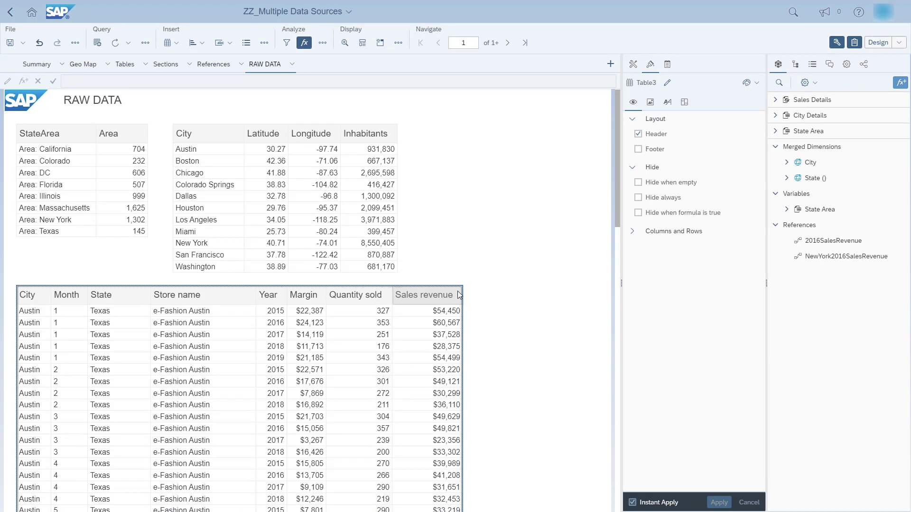
right_click(459, 296)
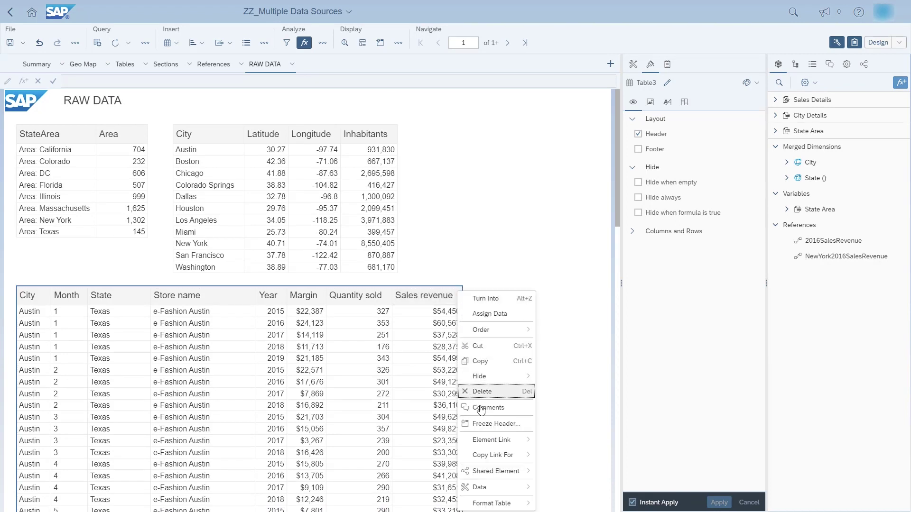
left_click(492, 425)
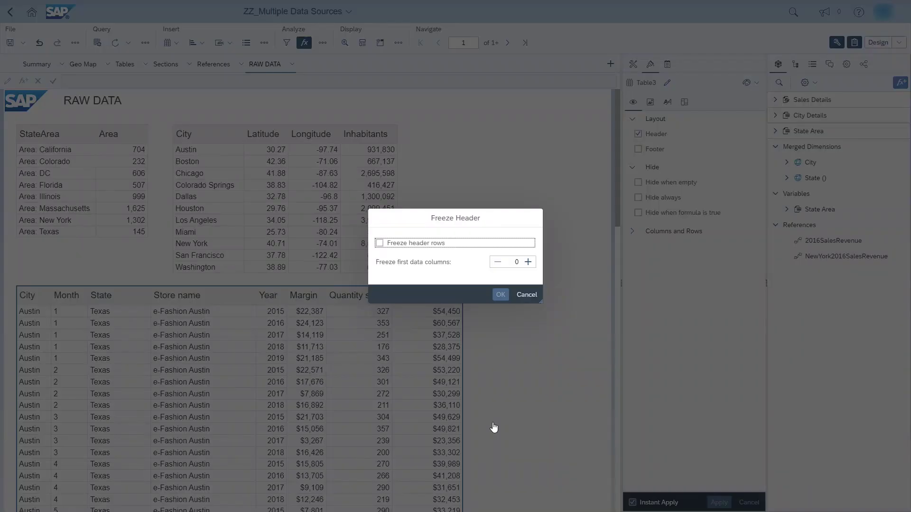
left_click(380, 244)
left_click(501, 295)
Switch the page display mode and scroll to confirm the table headings stay visible.
scroll(613, 217, "down", 6)
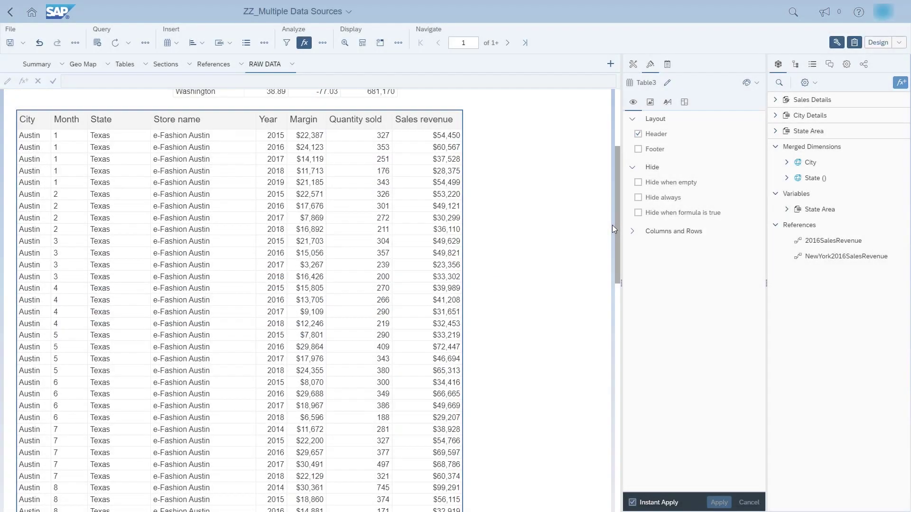
scroll(611, 260, "down", 4)
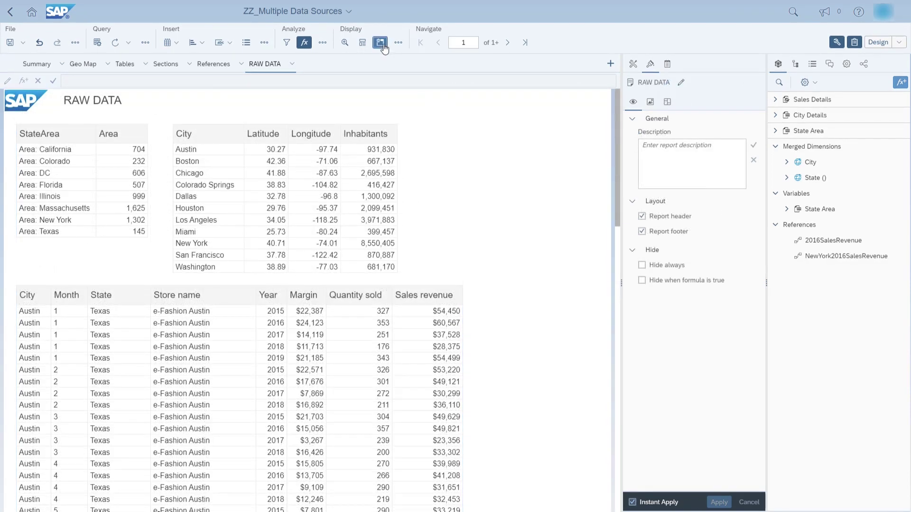
left_click(380, 43)
left_click_drag(618, 112, 617, 203)
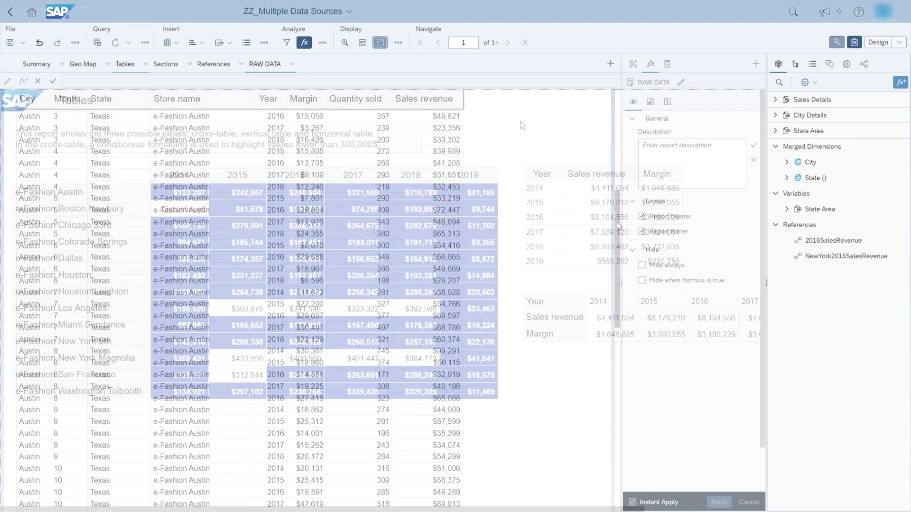
Set presentation mode to switch reports every 10 seconds, hide the refresh bar, and include Geo Map.
left_click(397, 45)
left_click(431, 104)
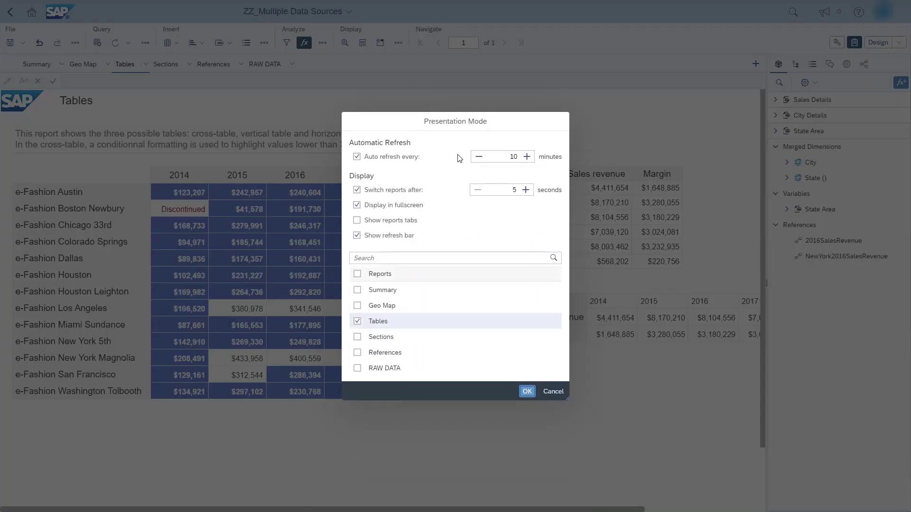
left_click(512, 189)
type("10")
left_click(357, 236)
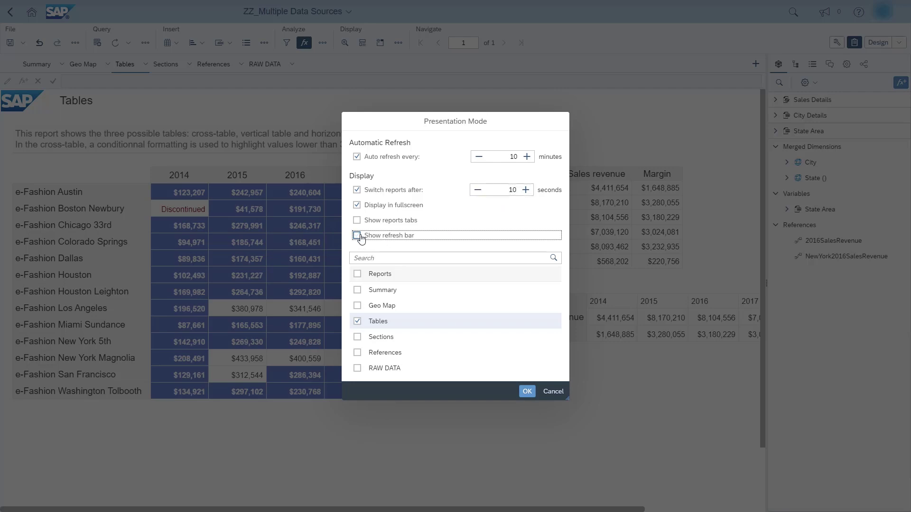
left_click(358, 306)
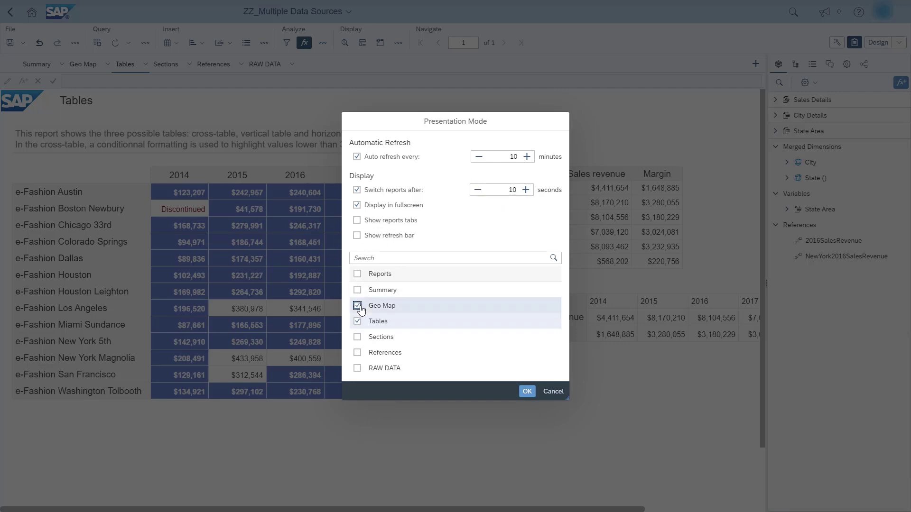